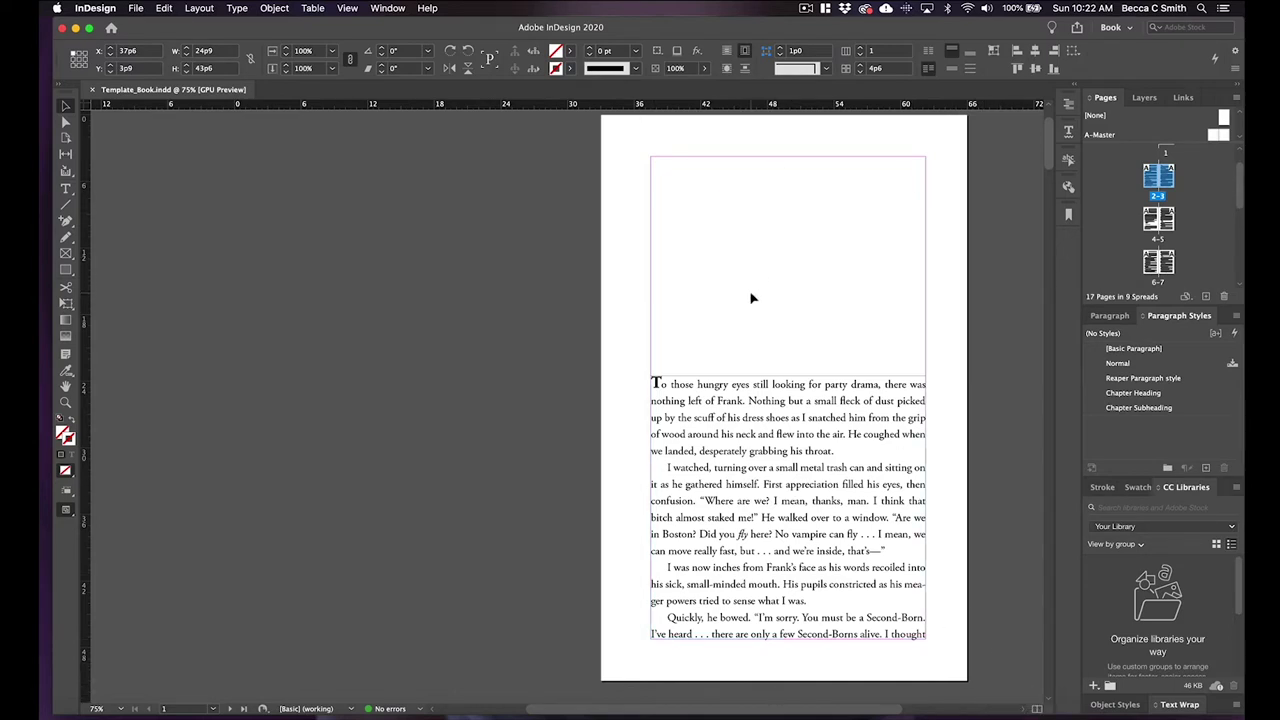
Step: Scroll from page 1 down to the spread of pages 2–3 of Template_Book.indd
scroll(770, 310, "up", 1)
scroll(781, 316, "down", 15)
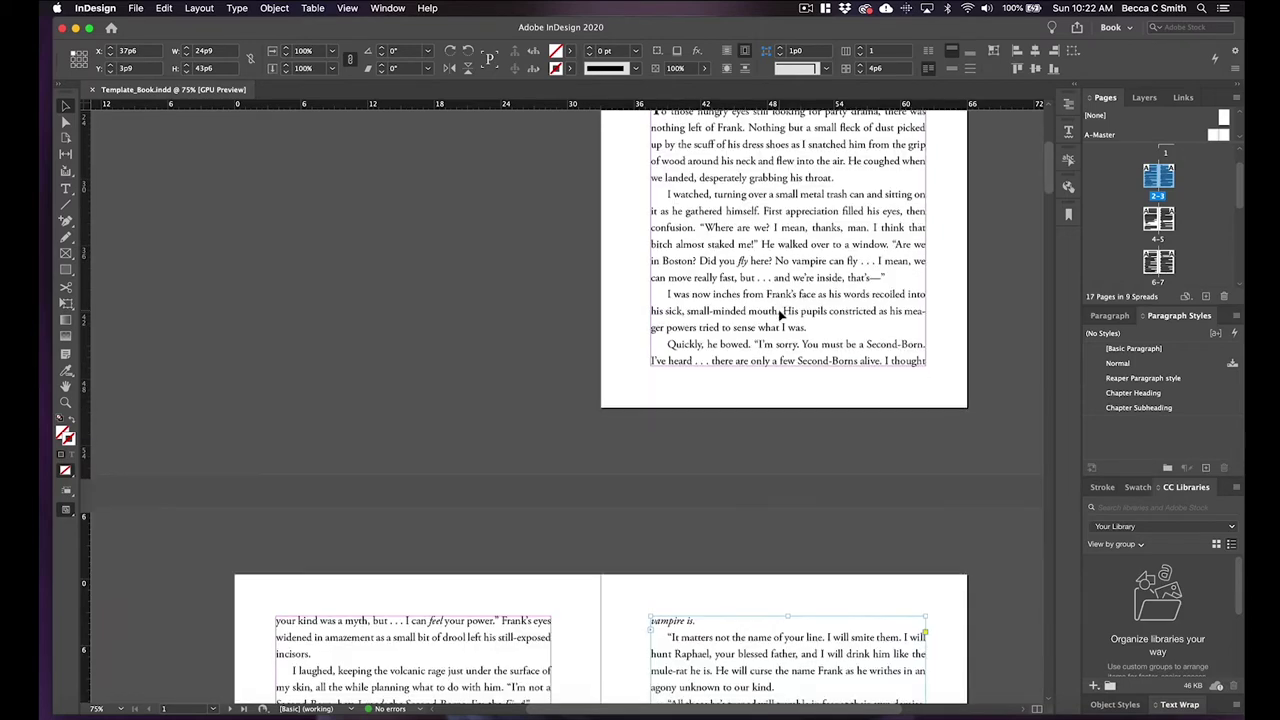
scroll(781, 316, "down", 2)
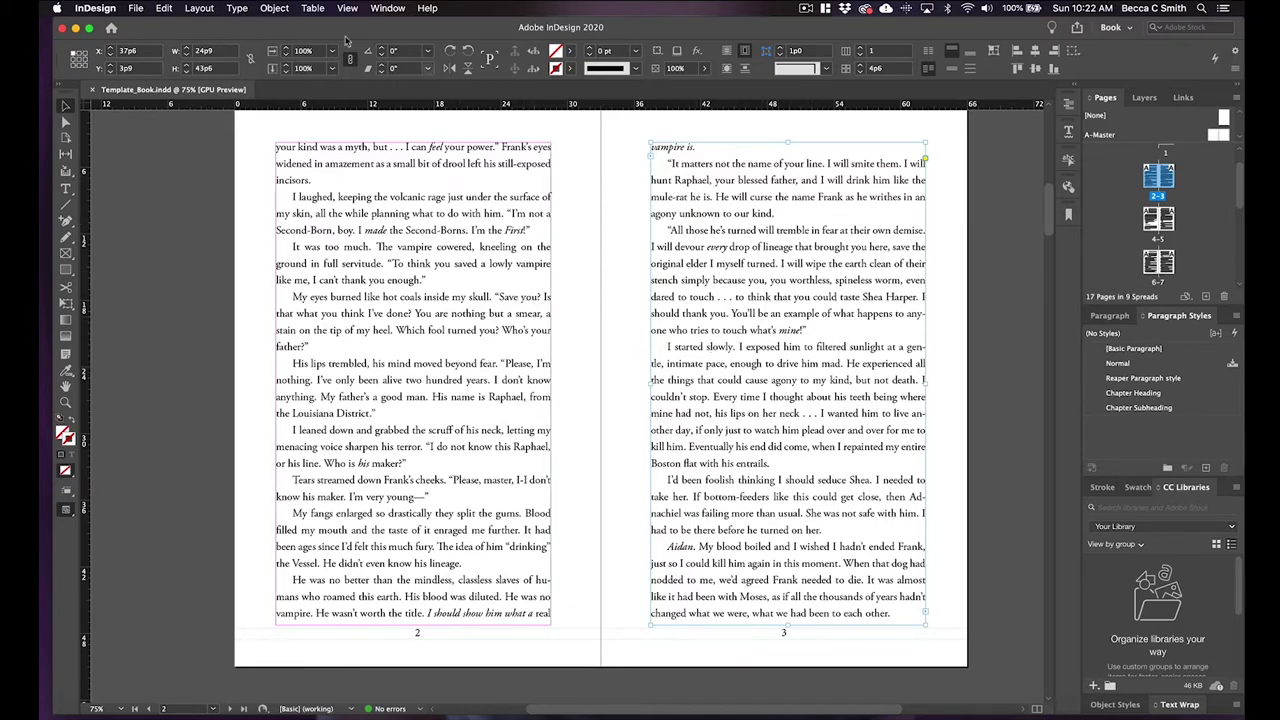
Step: Insert 1 A-Master page after page 2, bringing the document to 18 pages
left_click(200, 8)
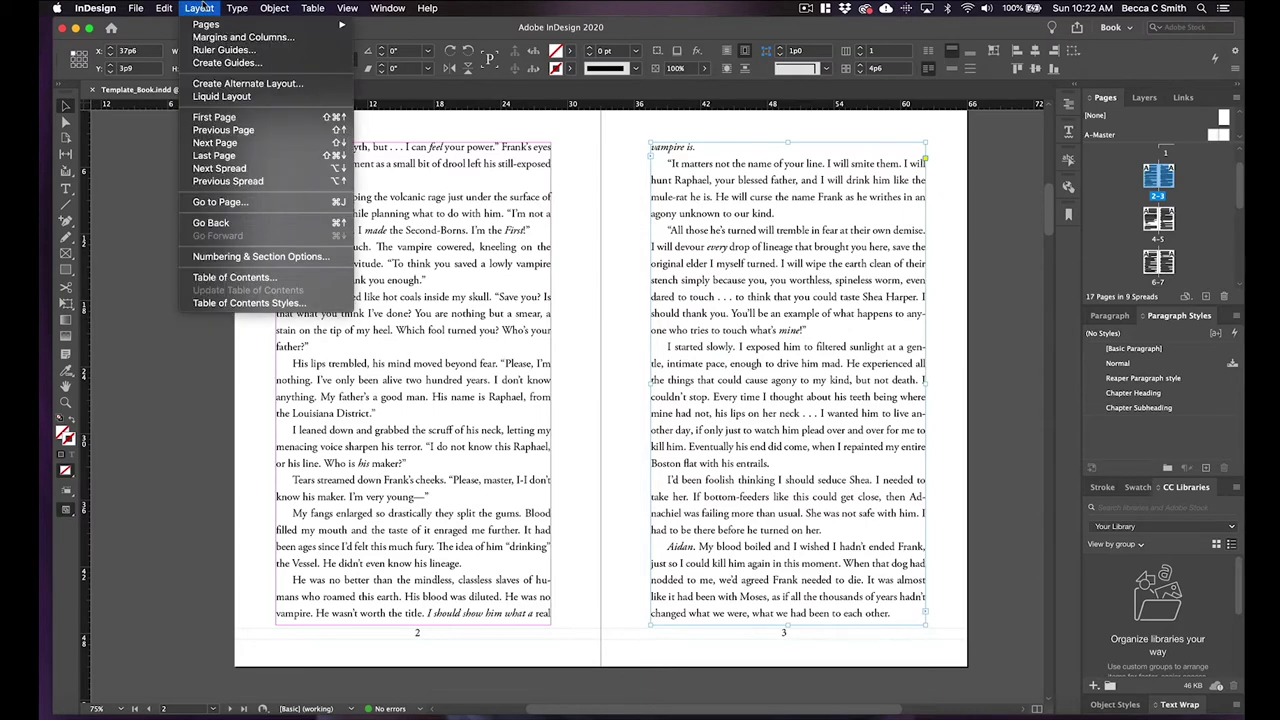
mouse_move(209, 25)
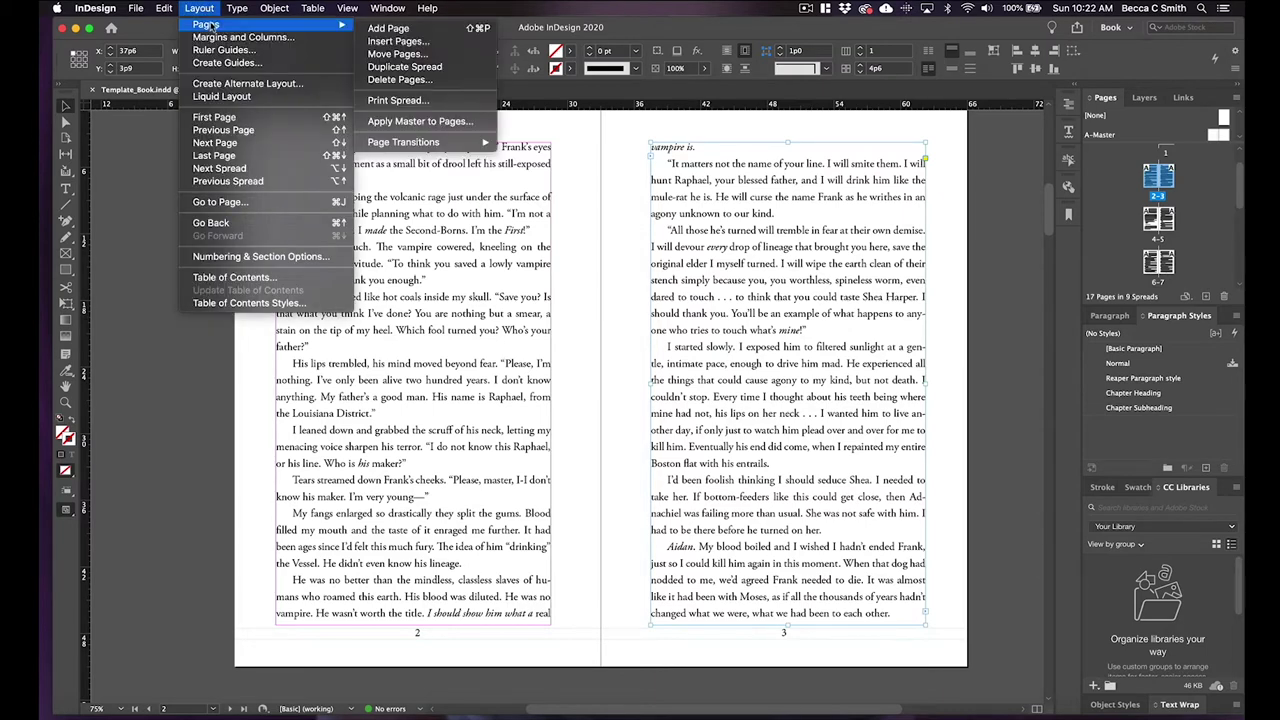
left_click(397, 42)
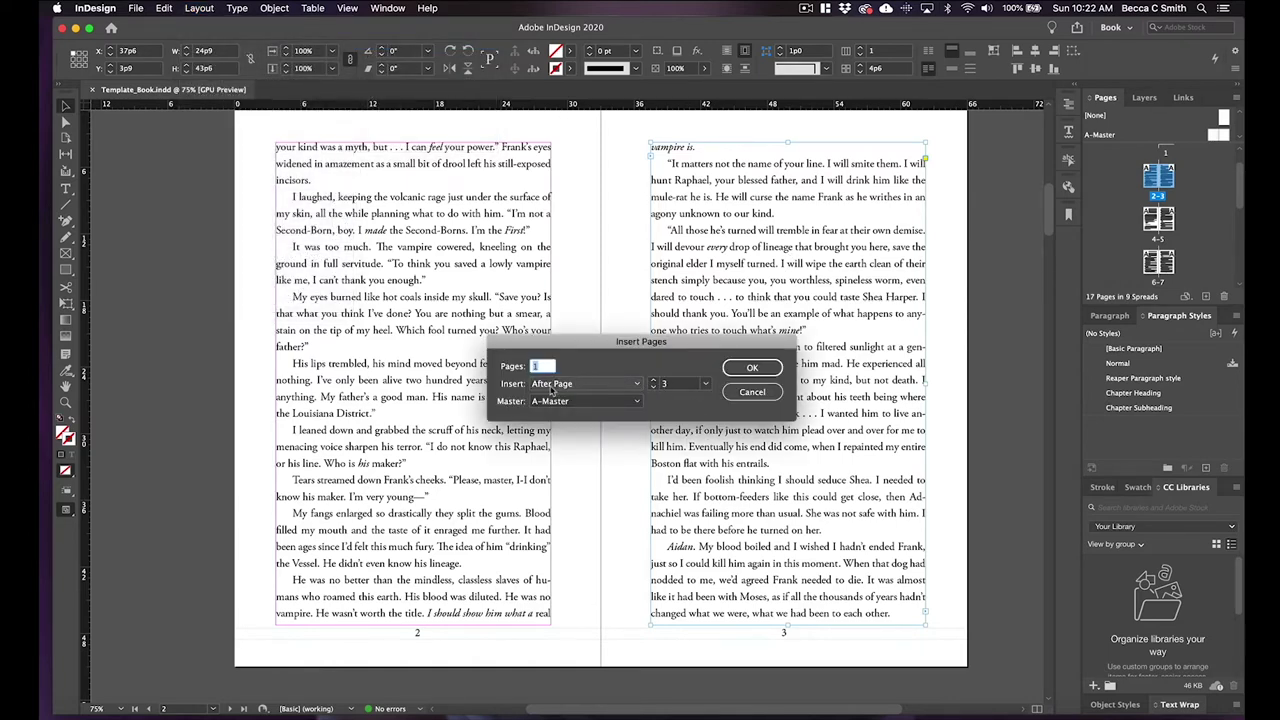
double_click(670, 386)
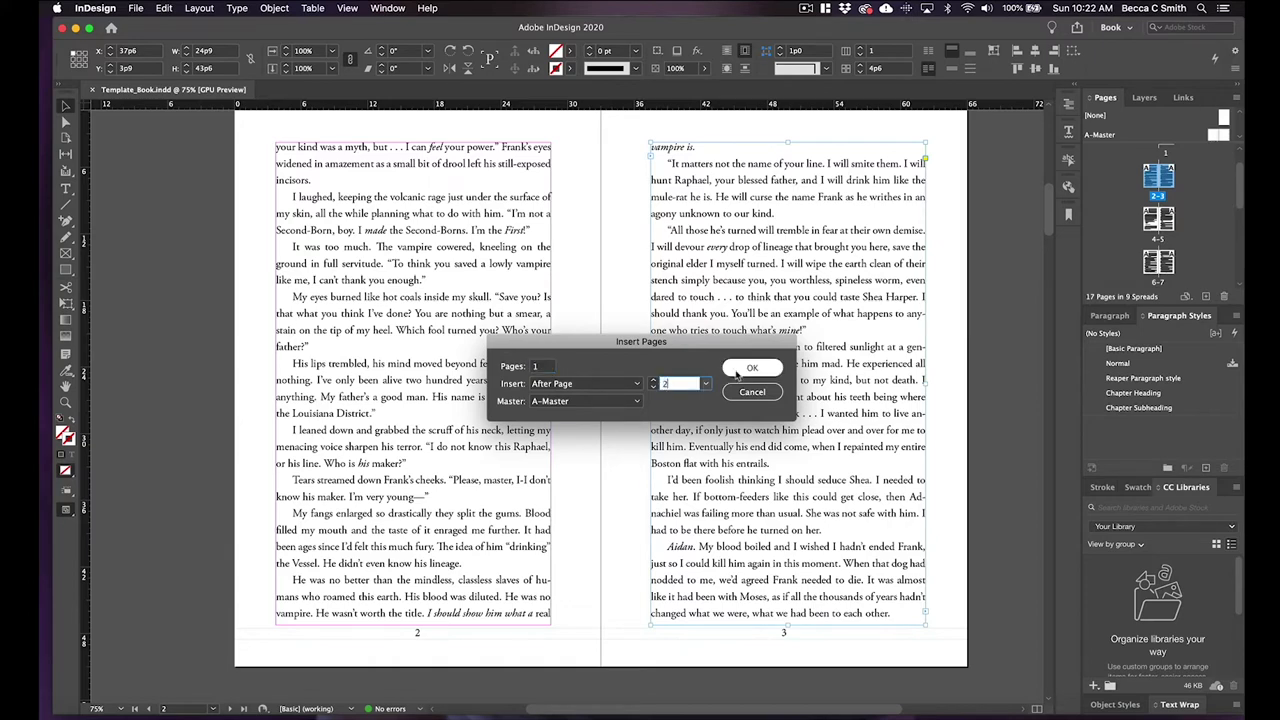
left_click(752, 368)
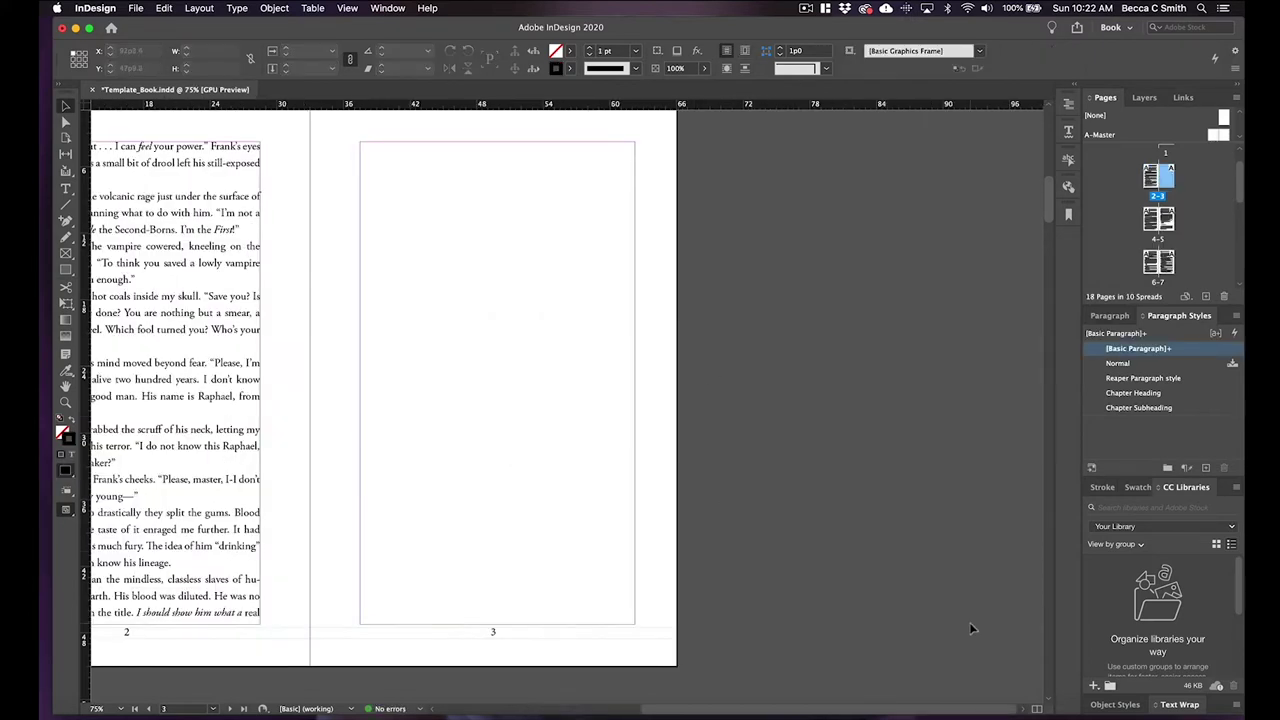
left_click_drag(920, 708, 853, 708)
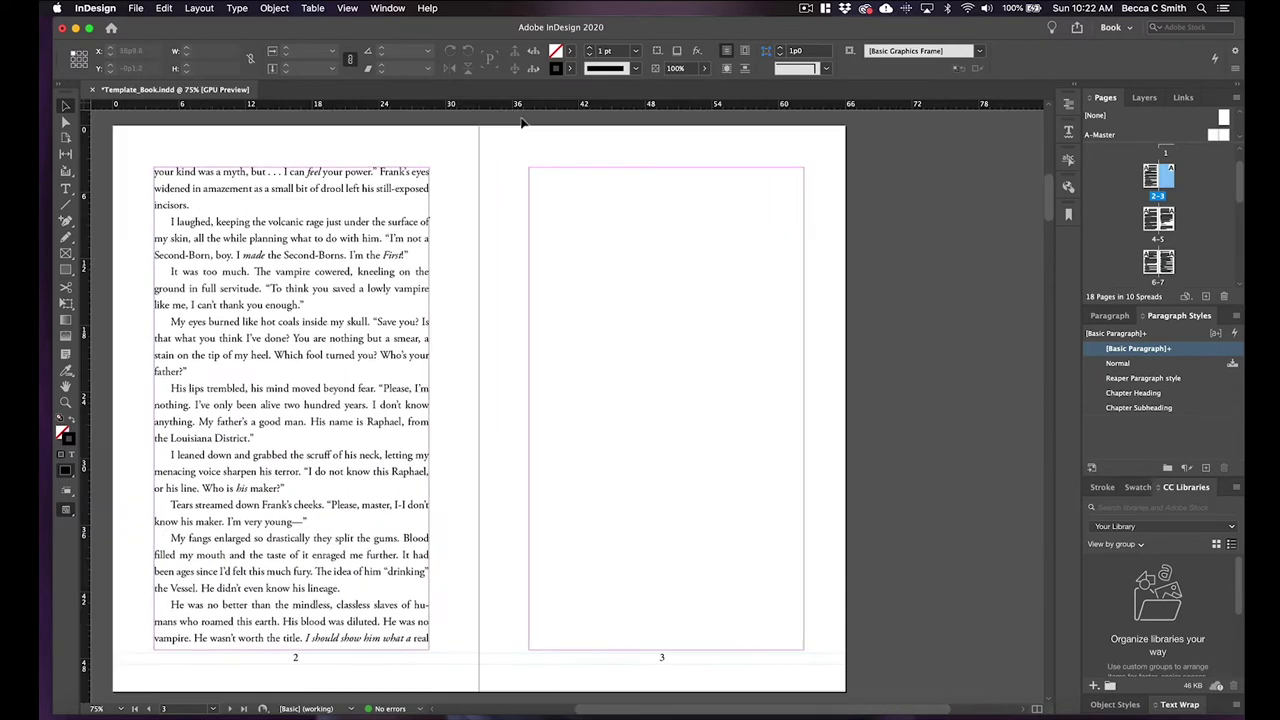
left_click(133, 8)
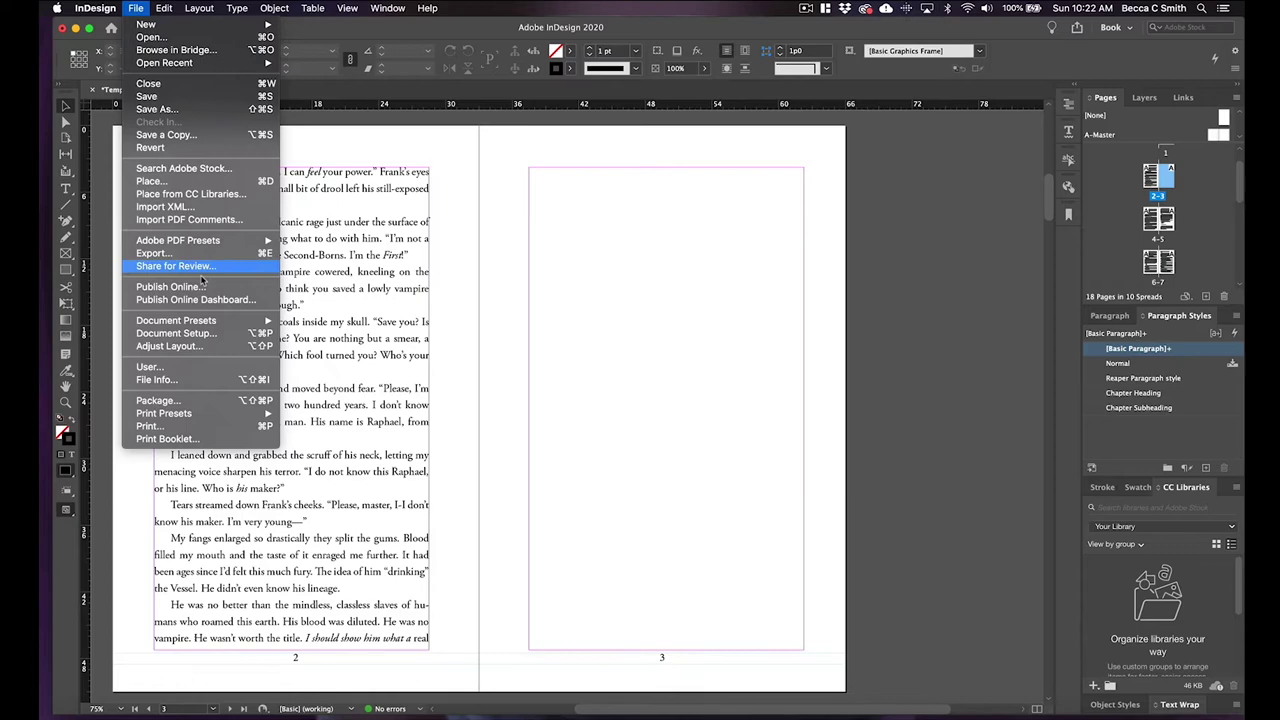
Step: Place the Map.jpg image onto the new page 3
left_click(192, 181)
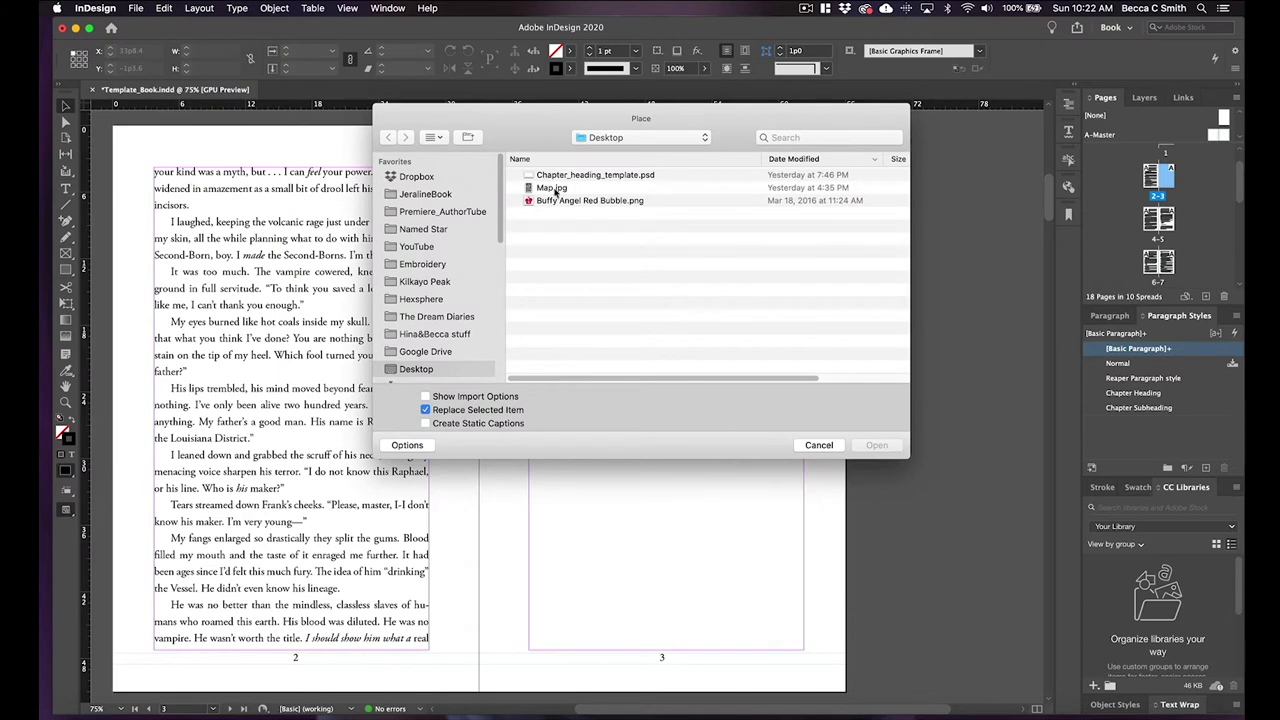
left_click(555, 190)
left_click(880, 446)
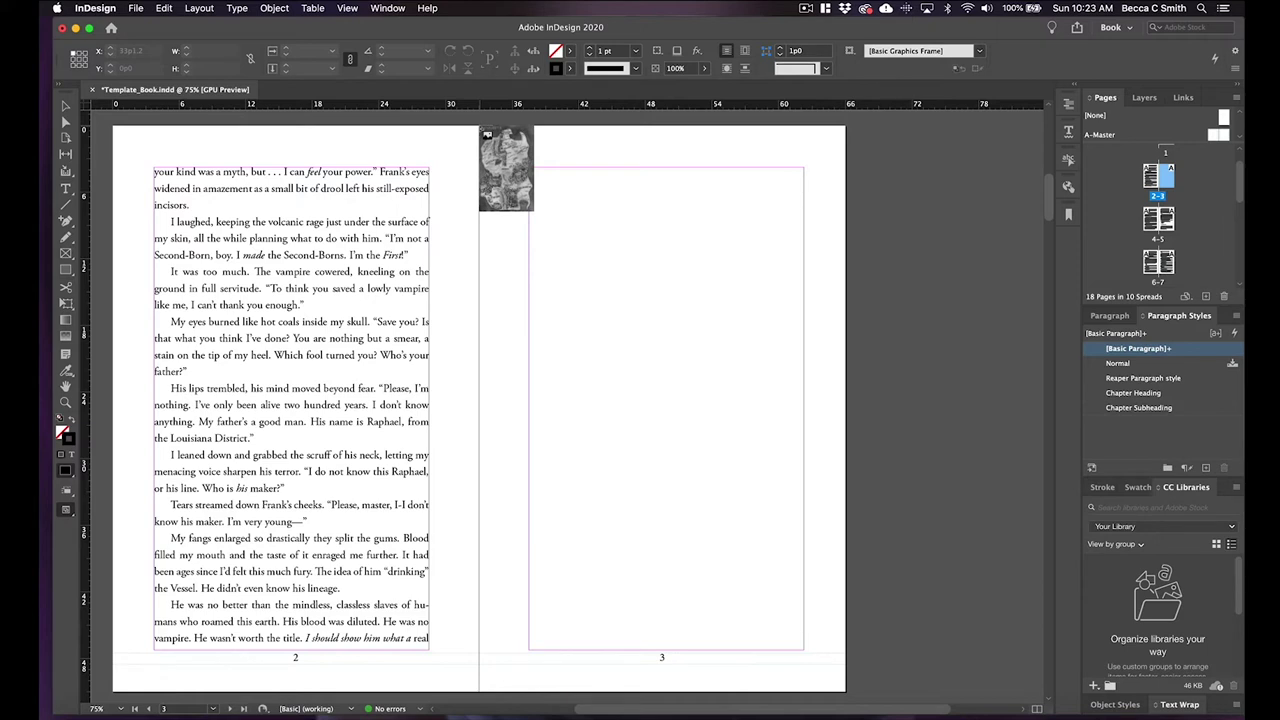
left_click(481, 126)
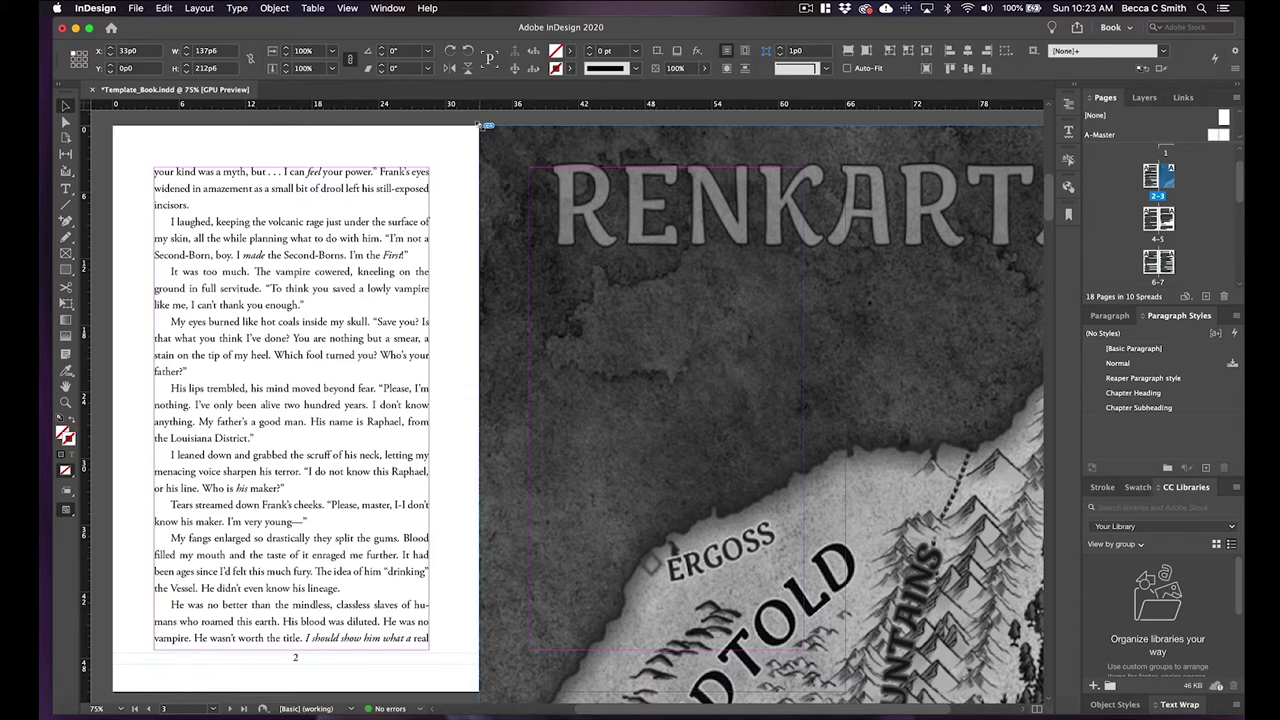
Step: Scale the oversized map frame down to fill page 3
key("super+minus")
scroll(479, 126, "down", 5)
key("super+minus")
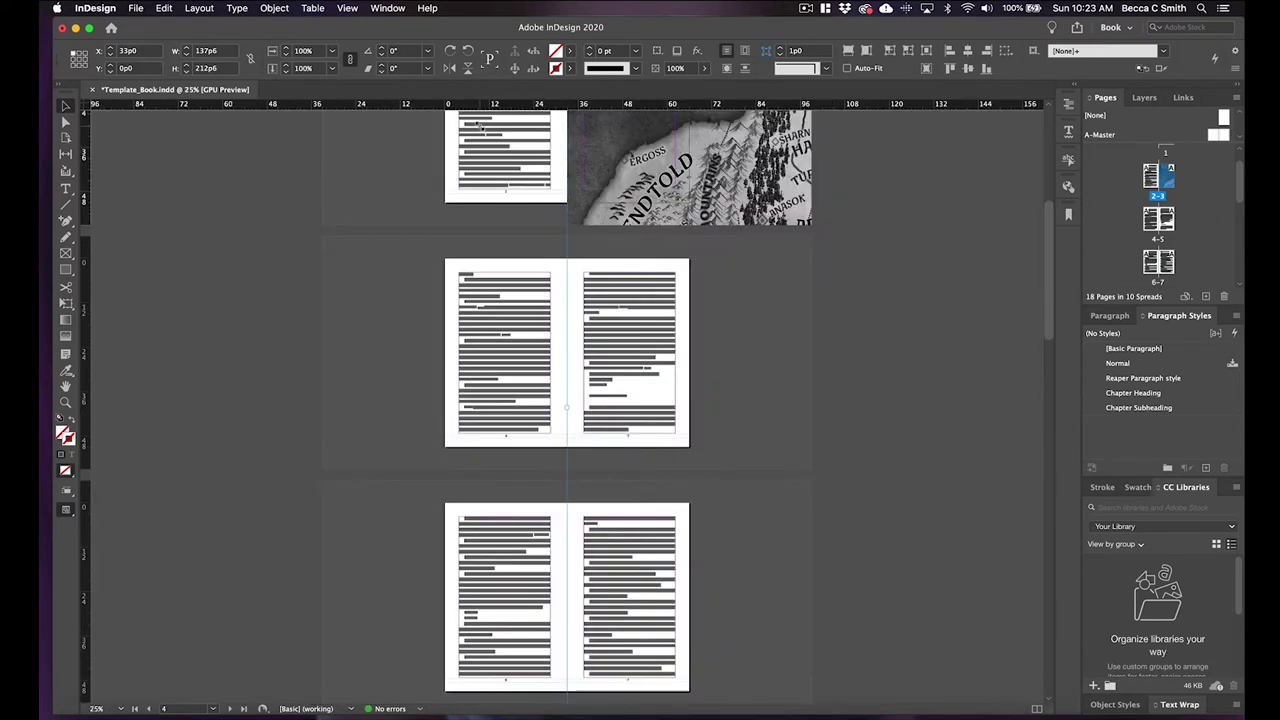
key("super+minus")
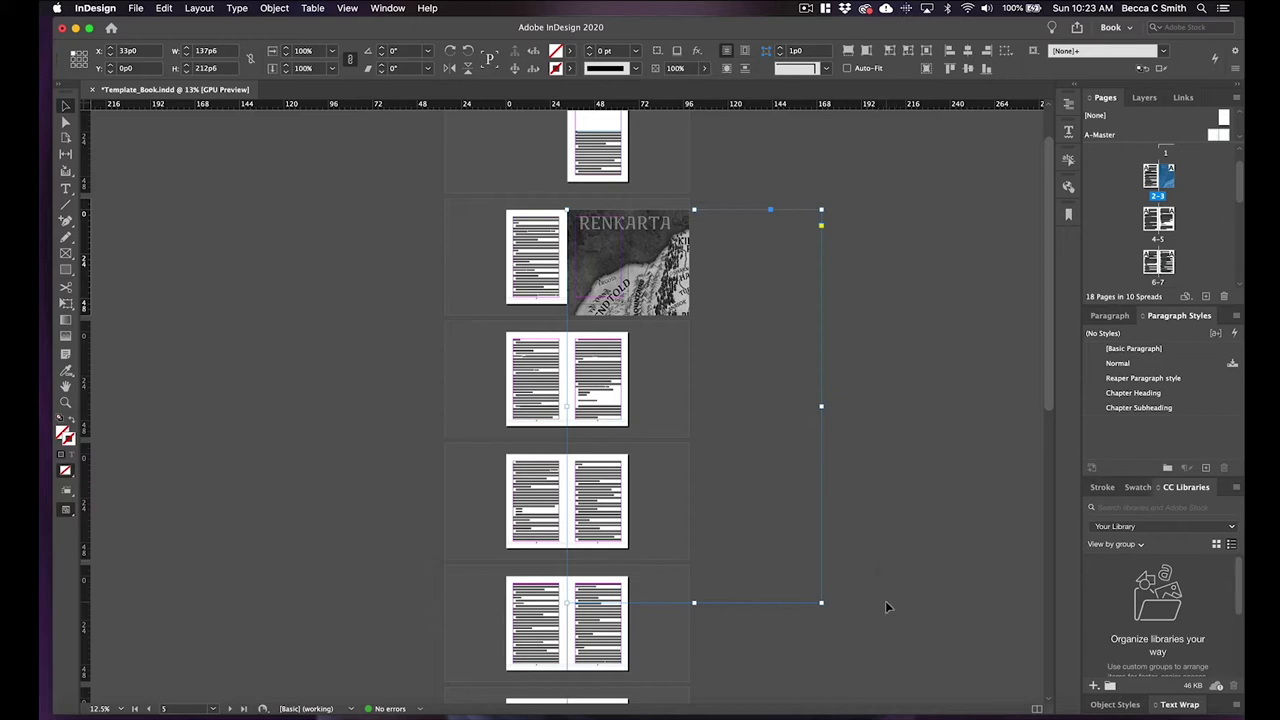
left_click_drag(820, 604, 626, 264)
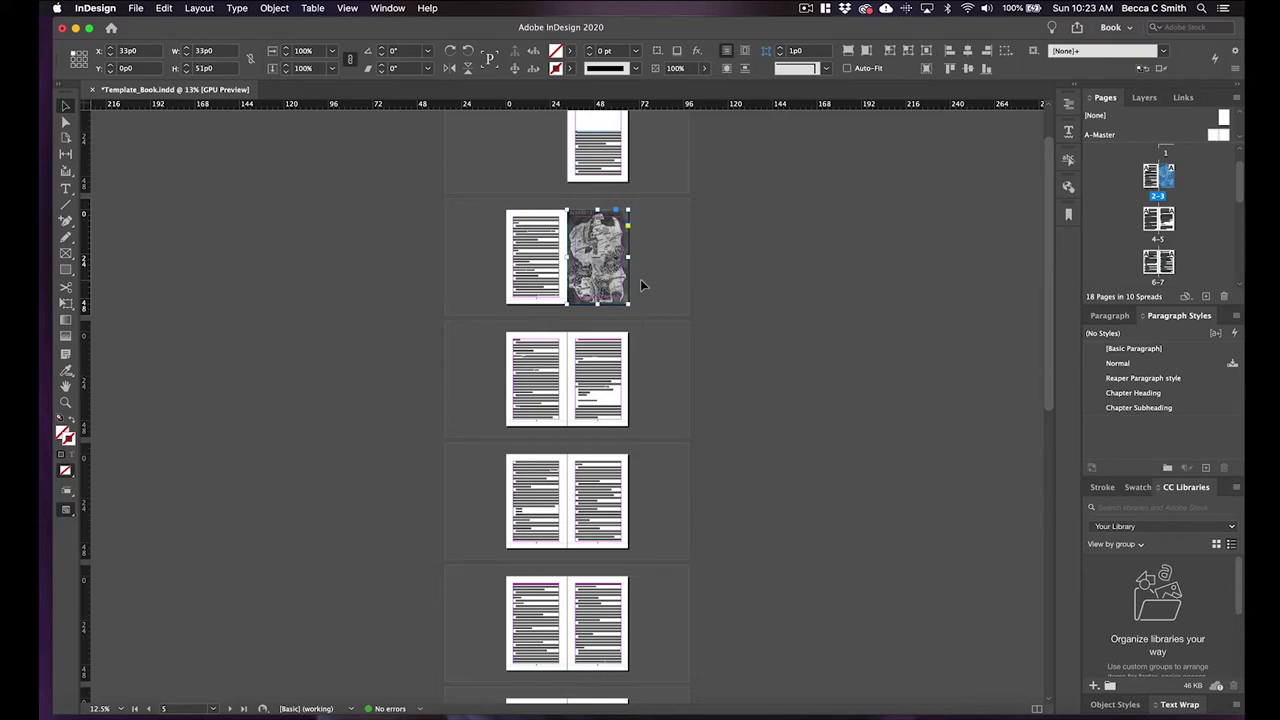
key("super+equal")
key("super+equal")
key("super+equal")
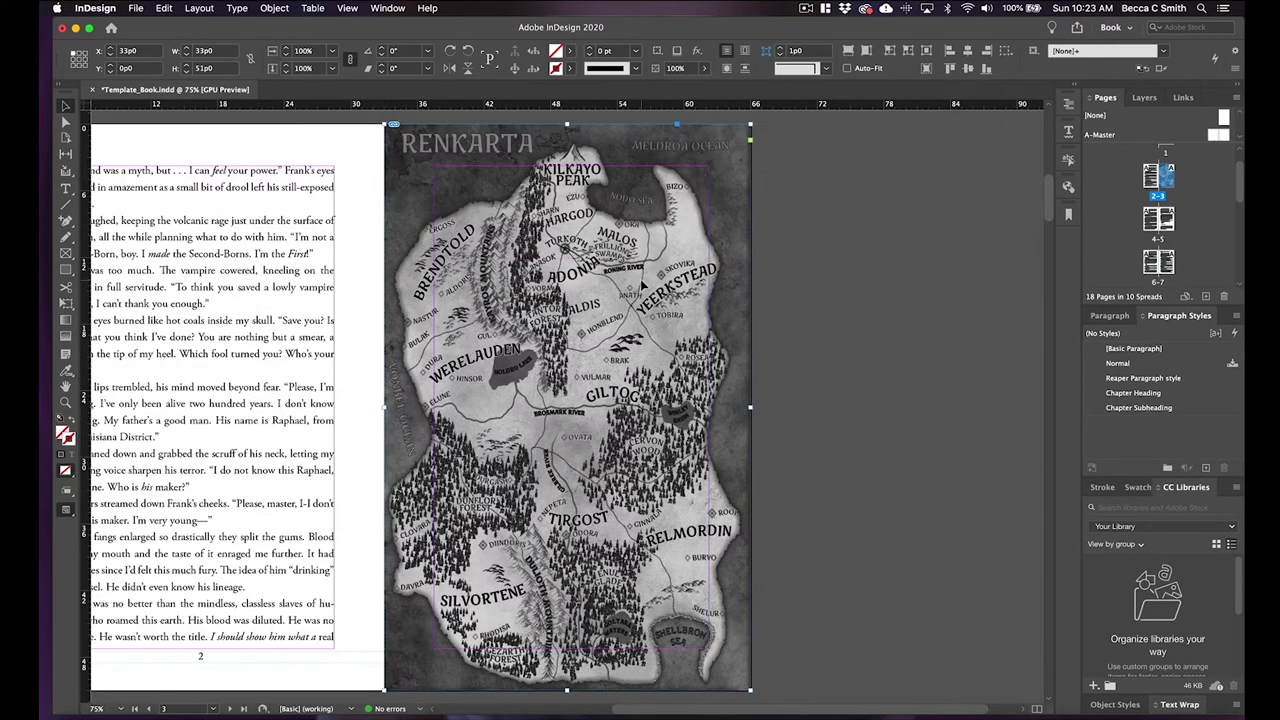
scroll(740, 424, "down", 1)
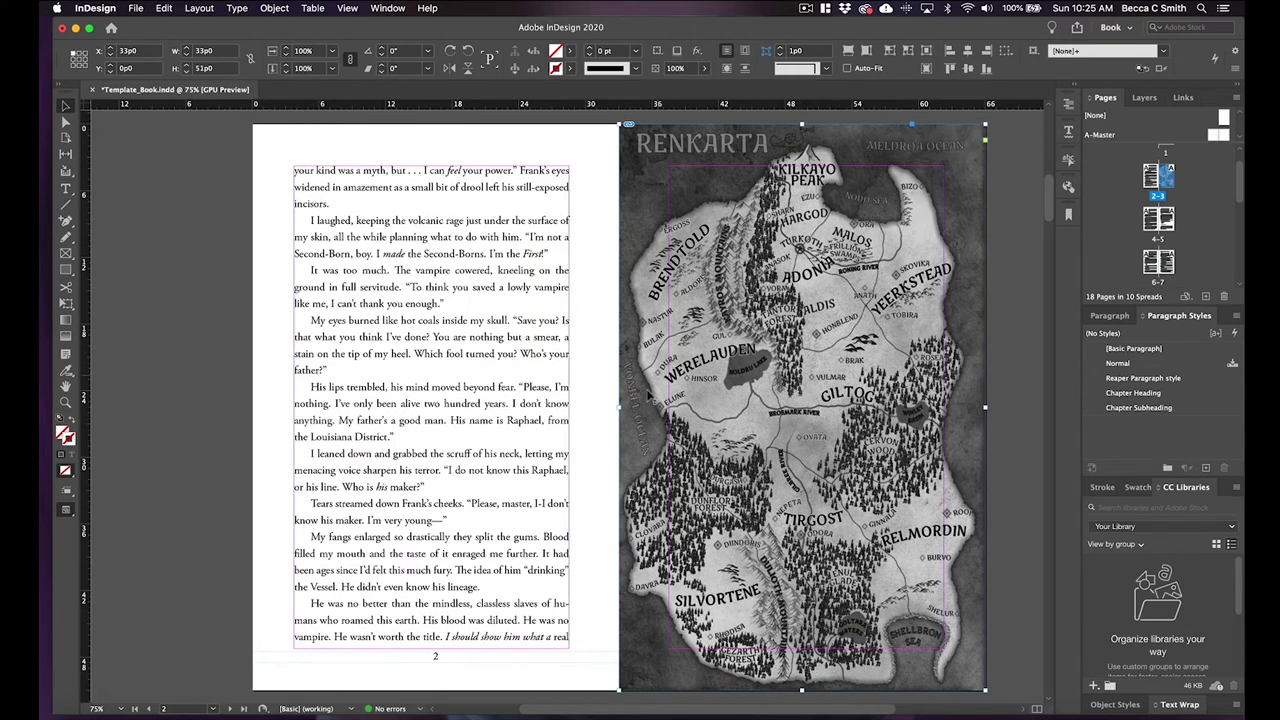
left_click(516, 592)
Step: Export the book named Map in EPUB (Reflowable) format to reach its options
left_click(136, 8)
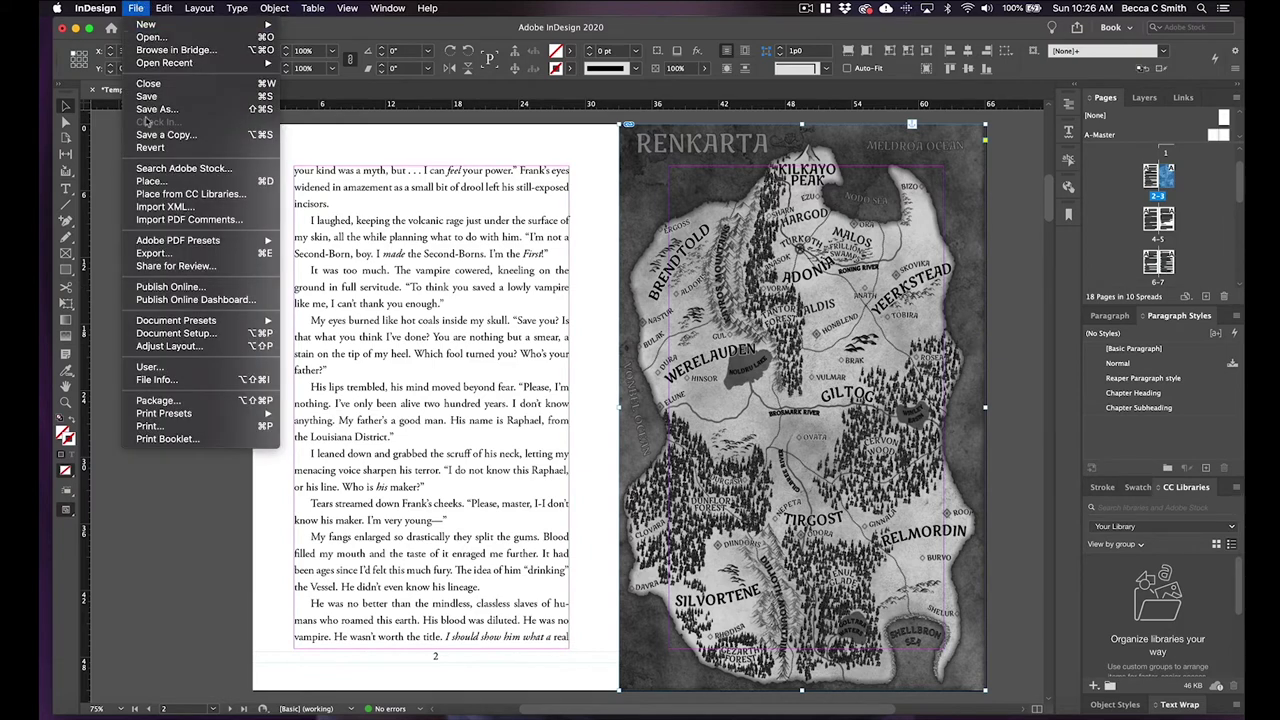
left_click(171, 250)
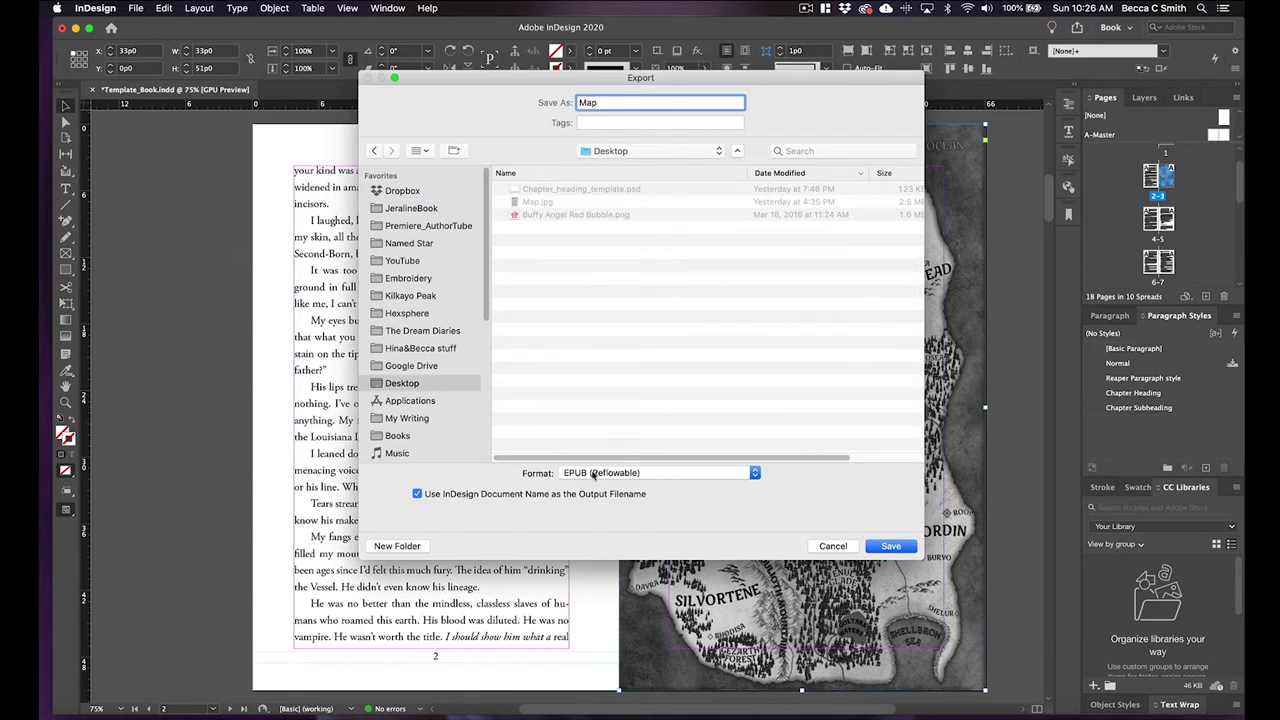
left_click(639, 476)
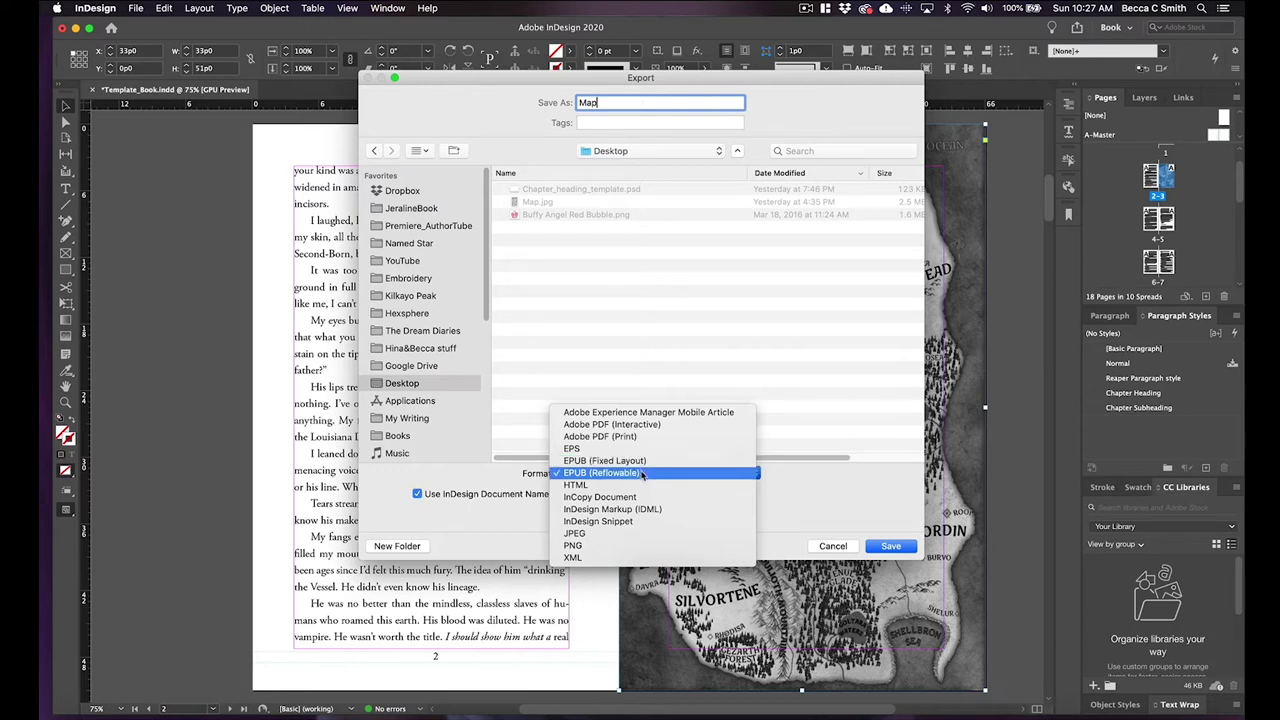
left_click(642, 477)
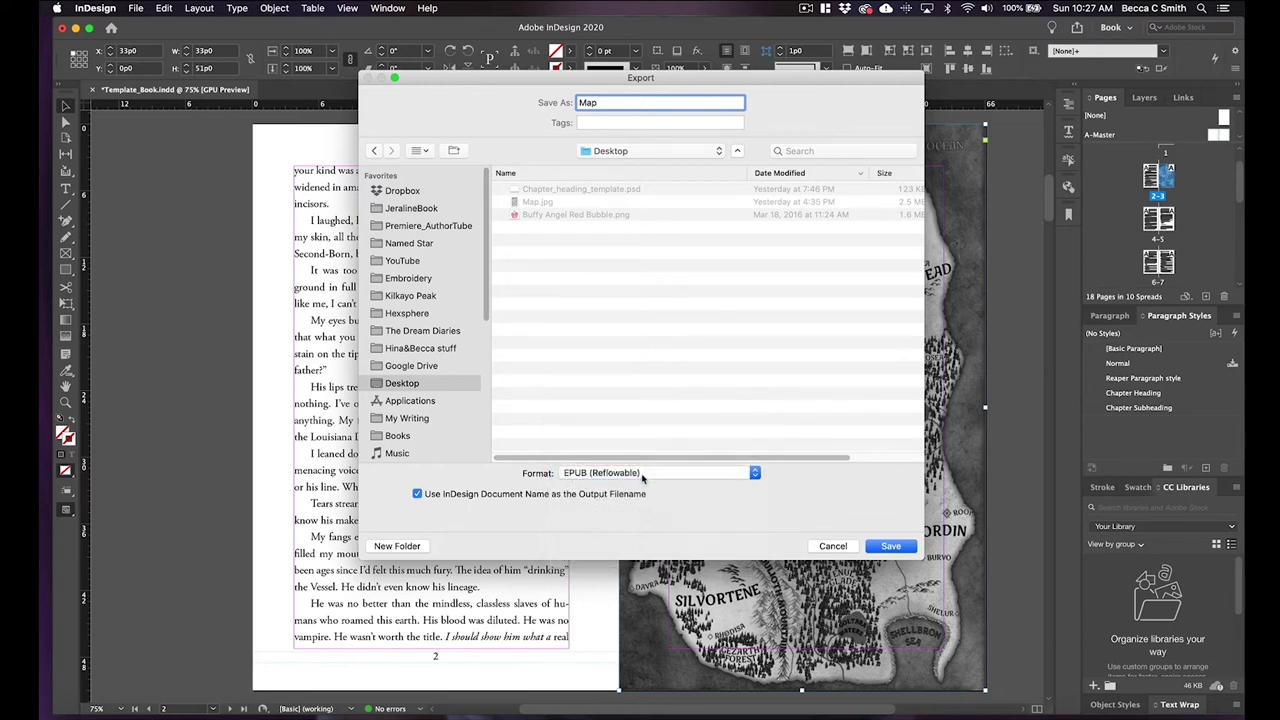
left_click(891, 546)
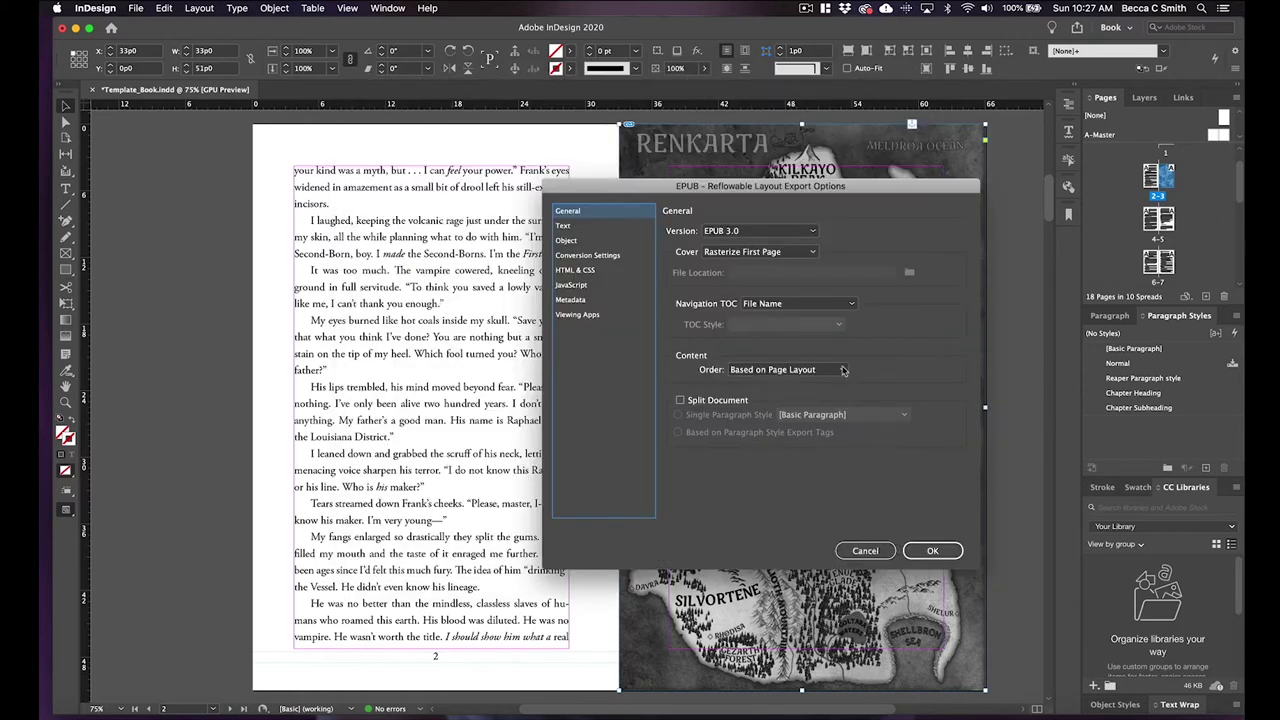
Step: Keep EPUB 3.0, with Object CSS size Relative to Text Flow and Align Center
left_click(799, 234)
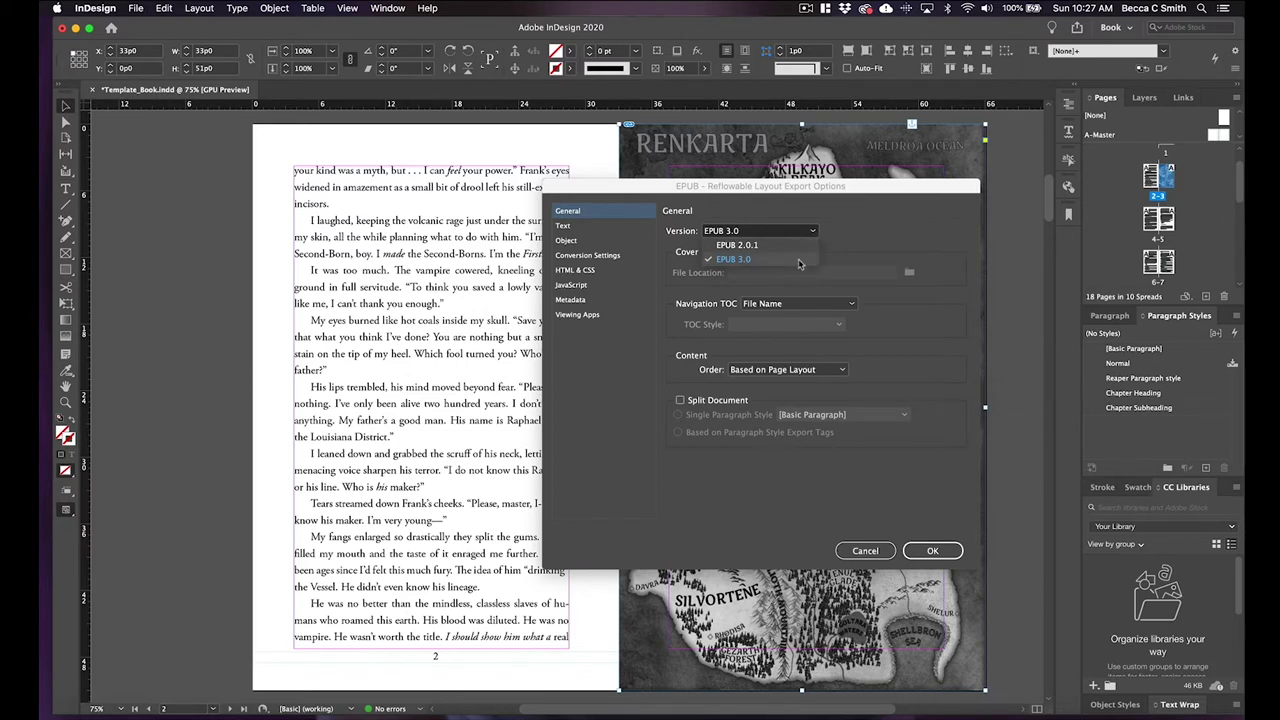
left_click(799, 263)
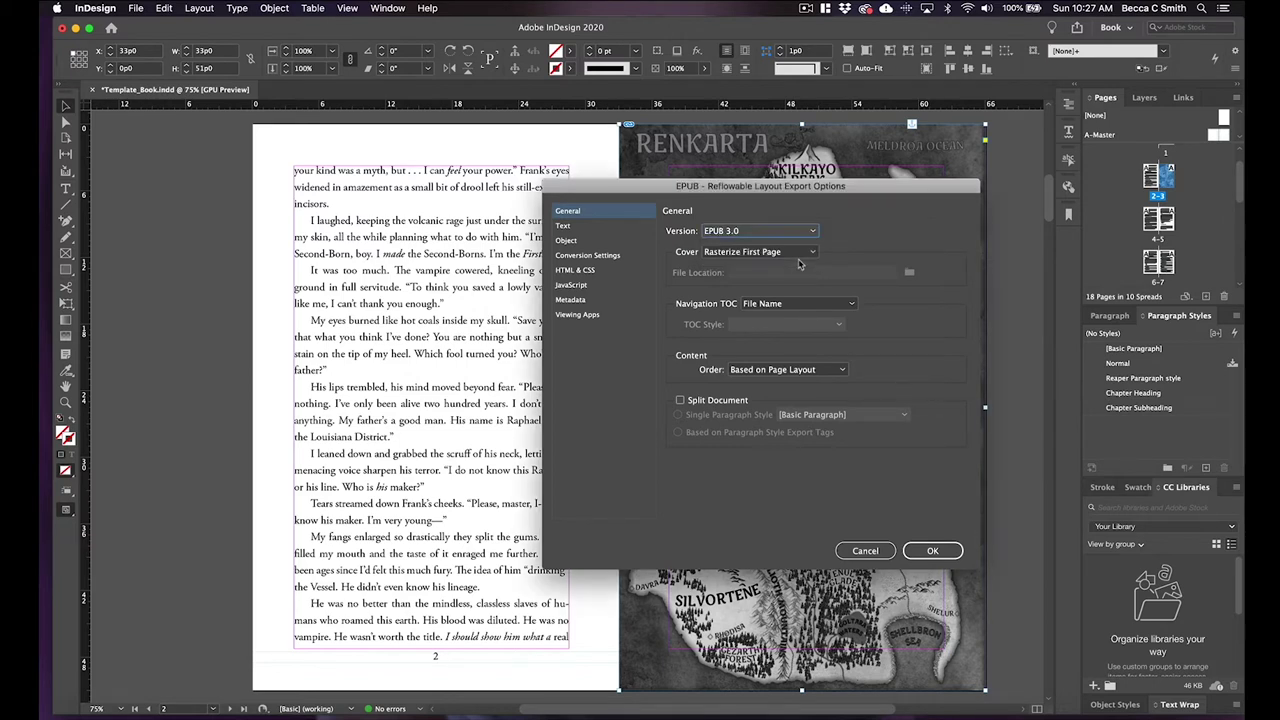
left_click(593, 241)
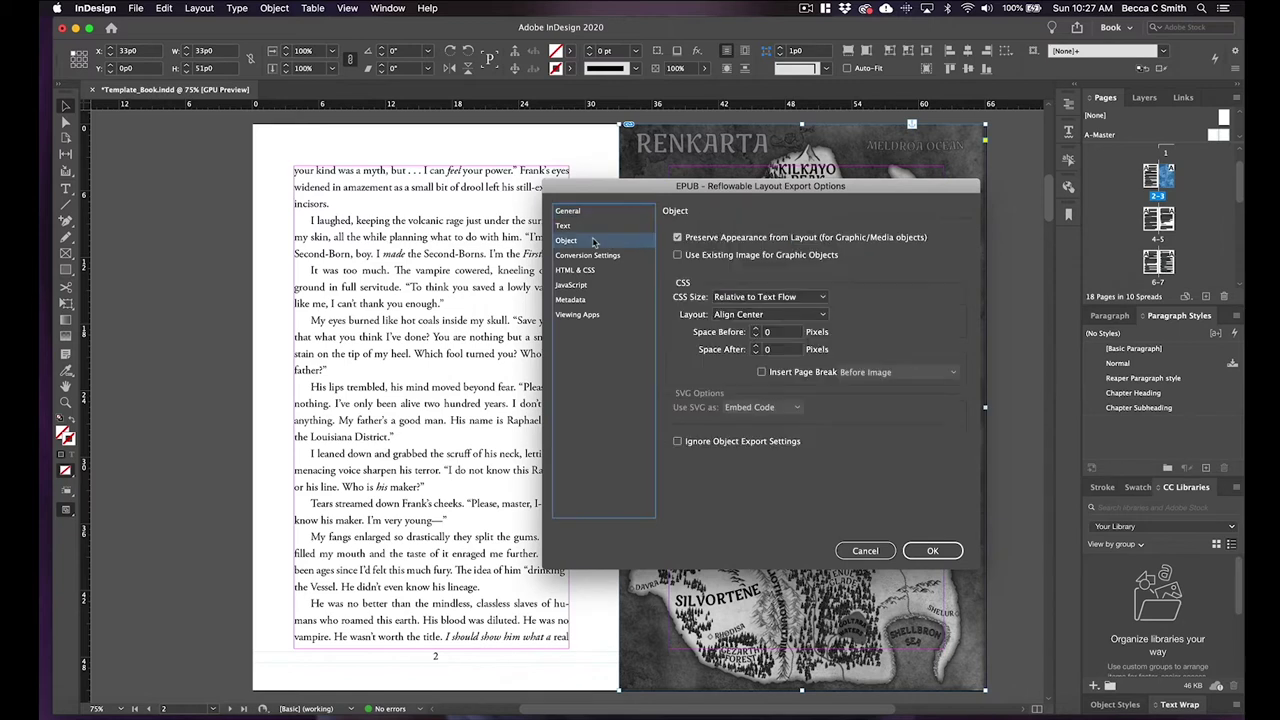
left_click(815, 297)
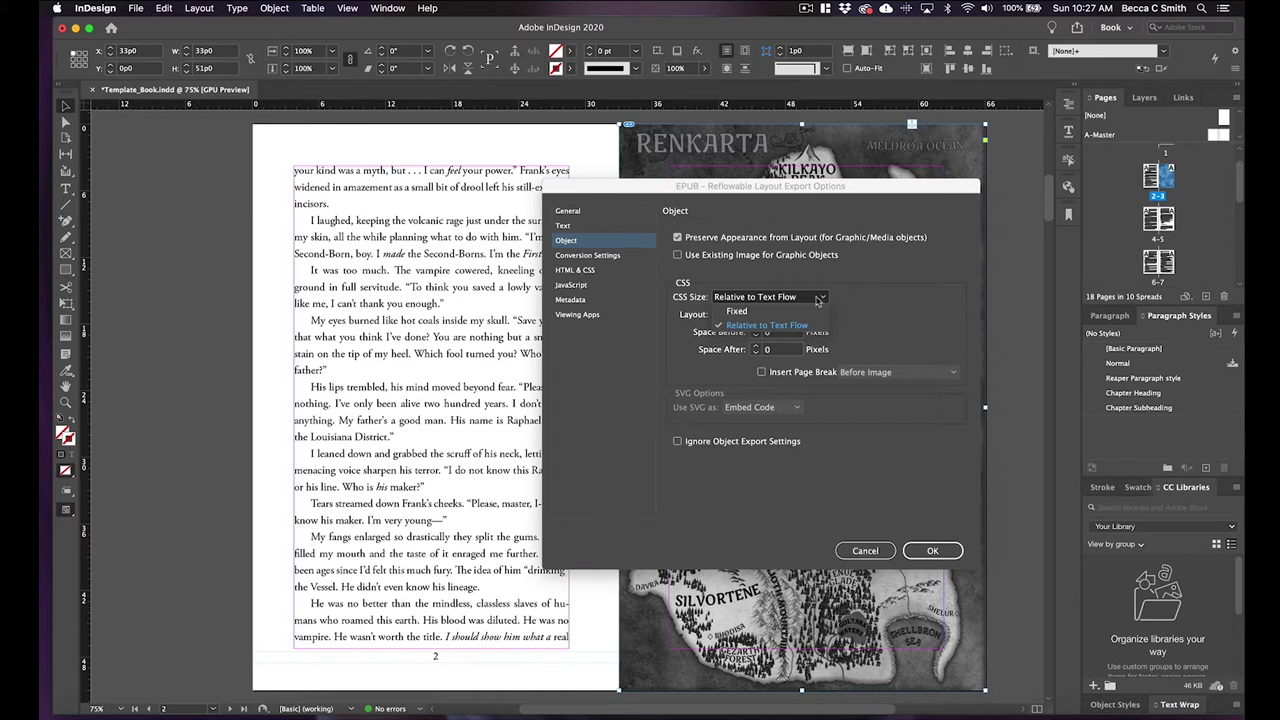
left_click(818, 298)
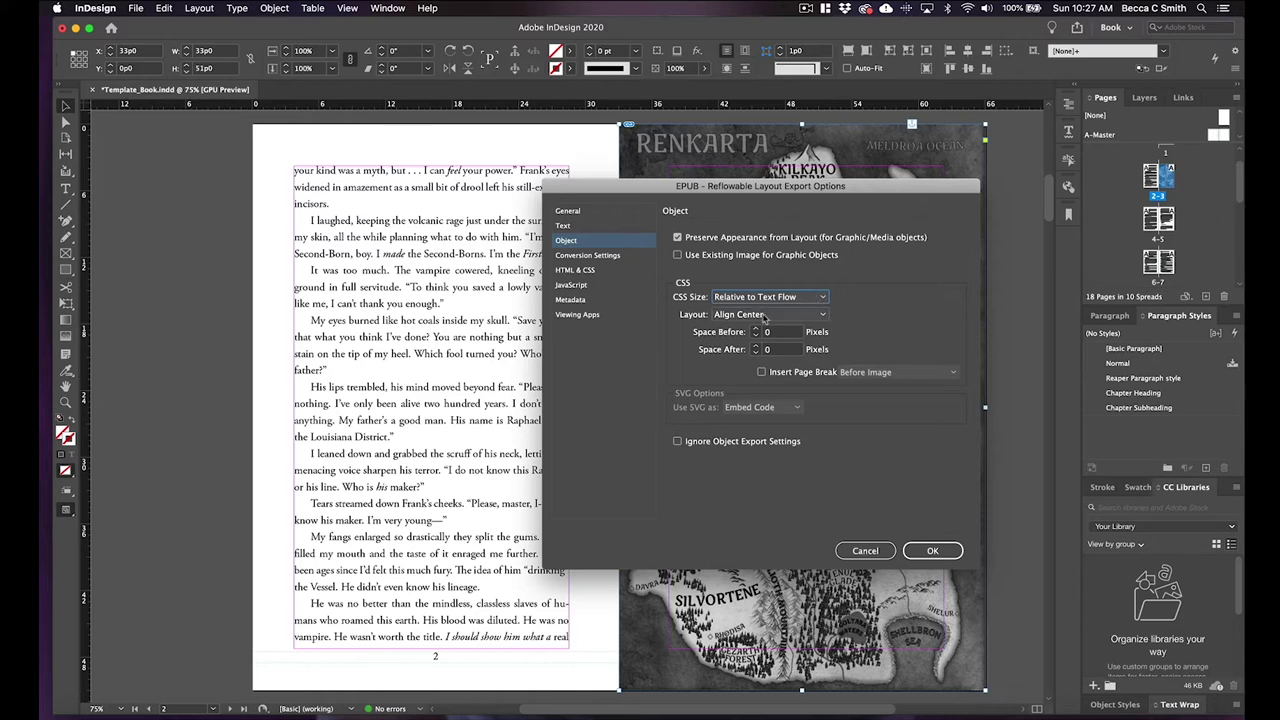
left_click(820, 317)
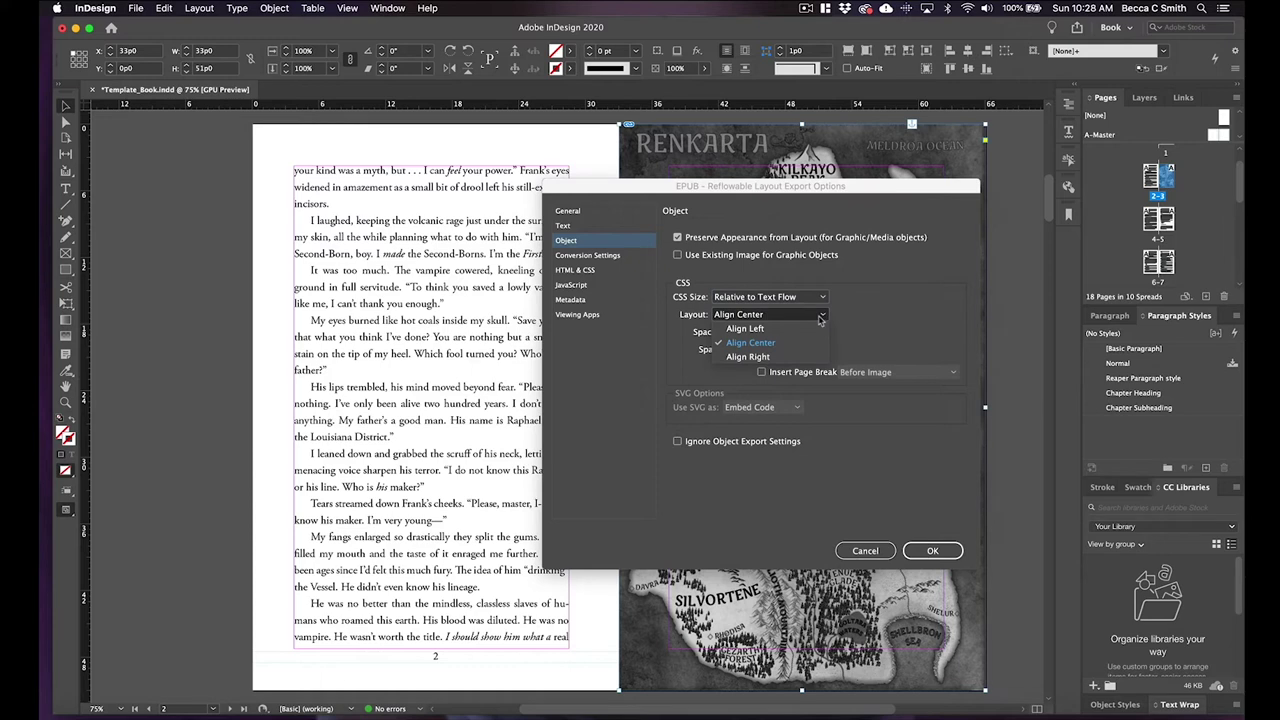
left_click(818, 318)
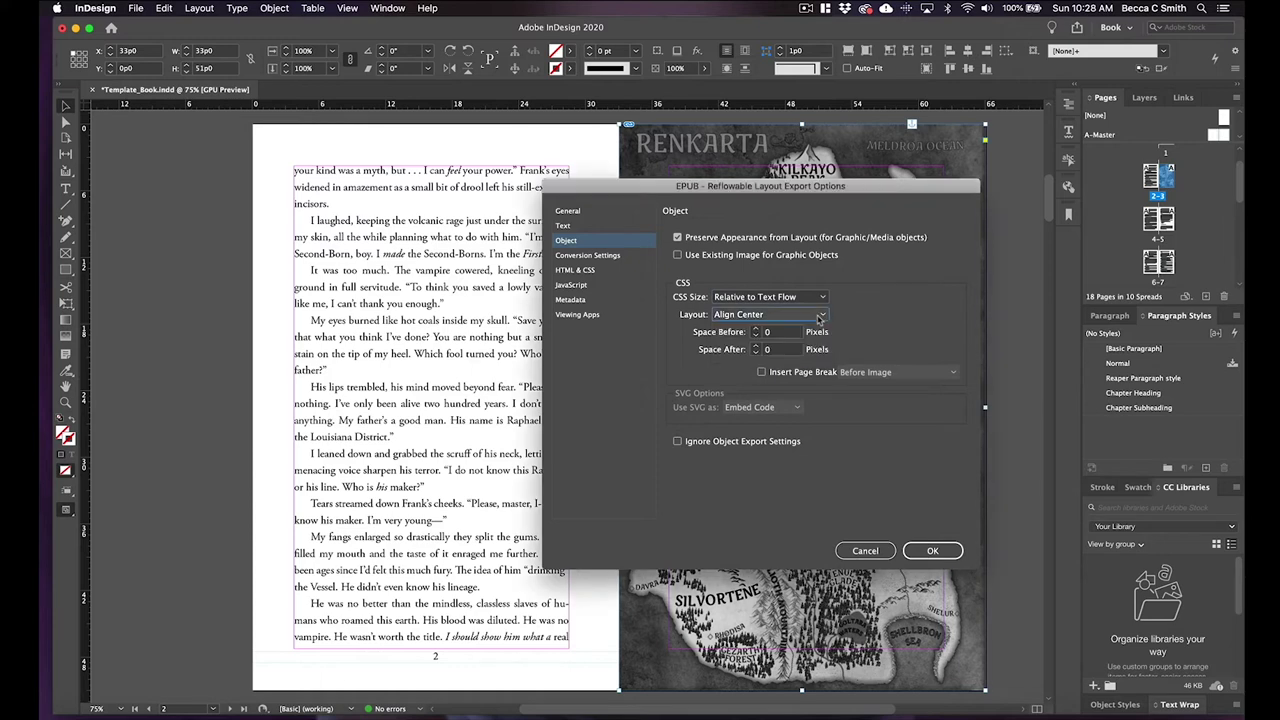
left_click(940, 552)
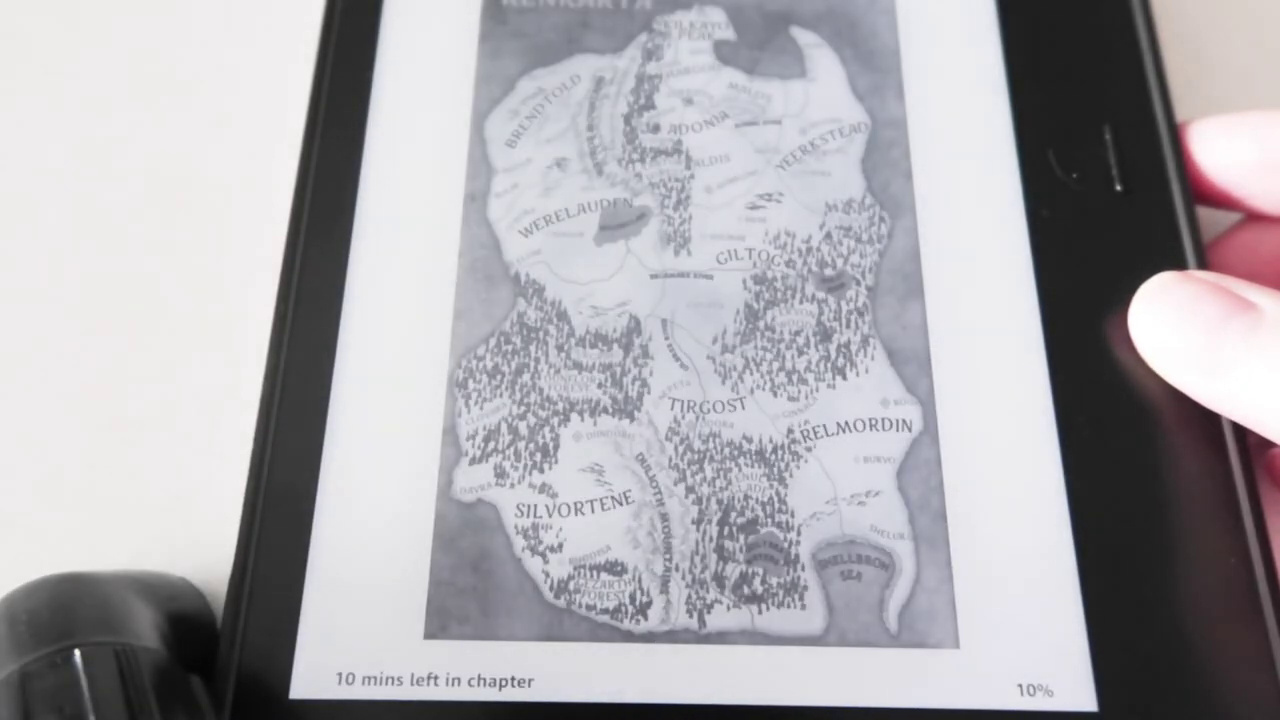
key("Page_Down")
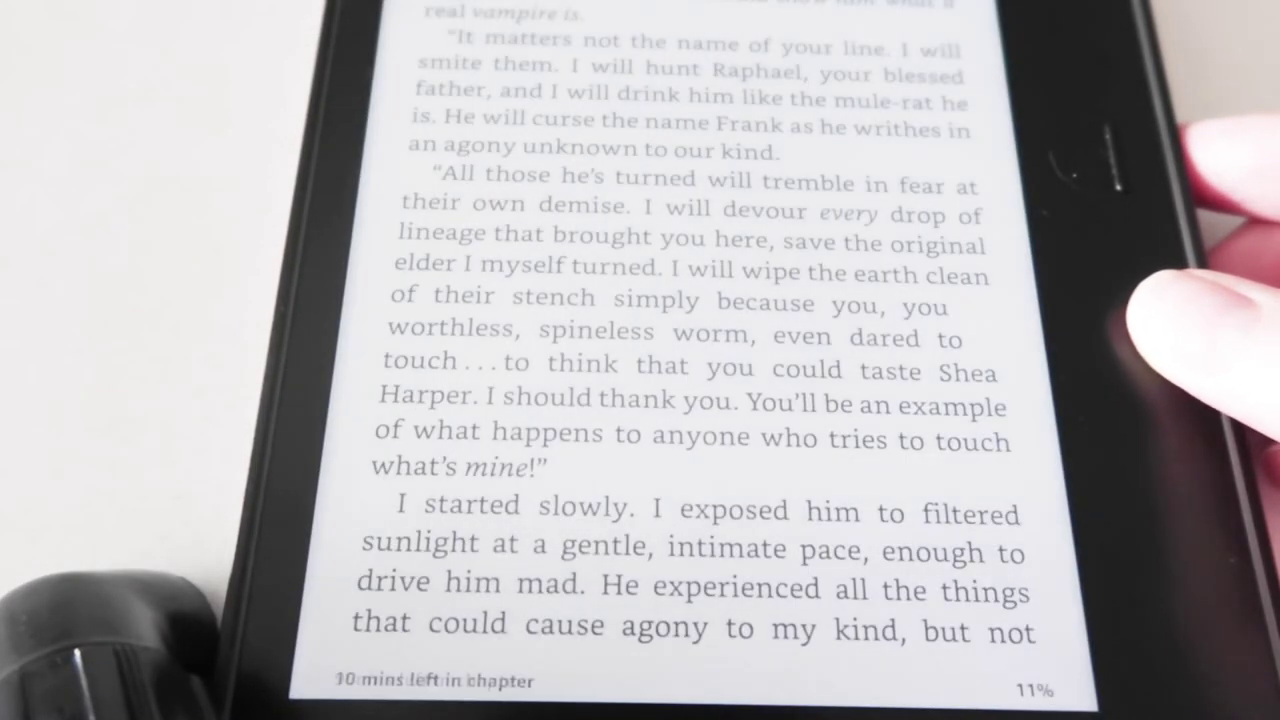
key("Page_Down")
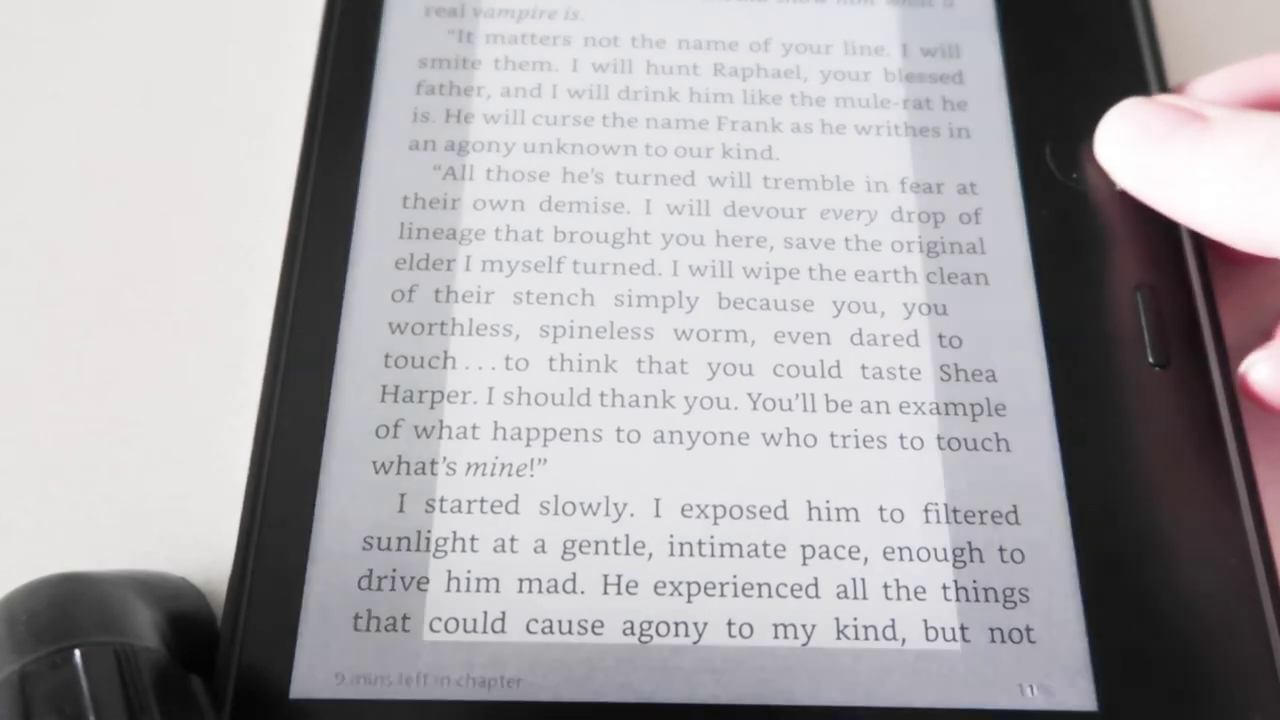
key("Page_Up")
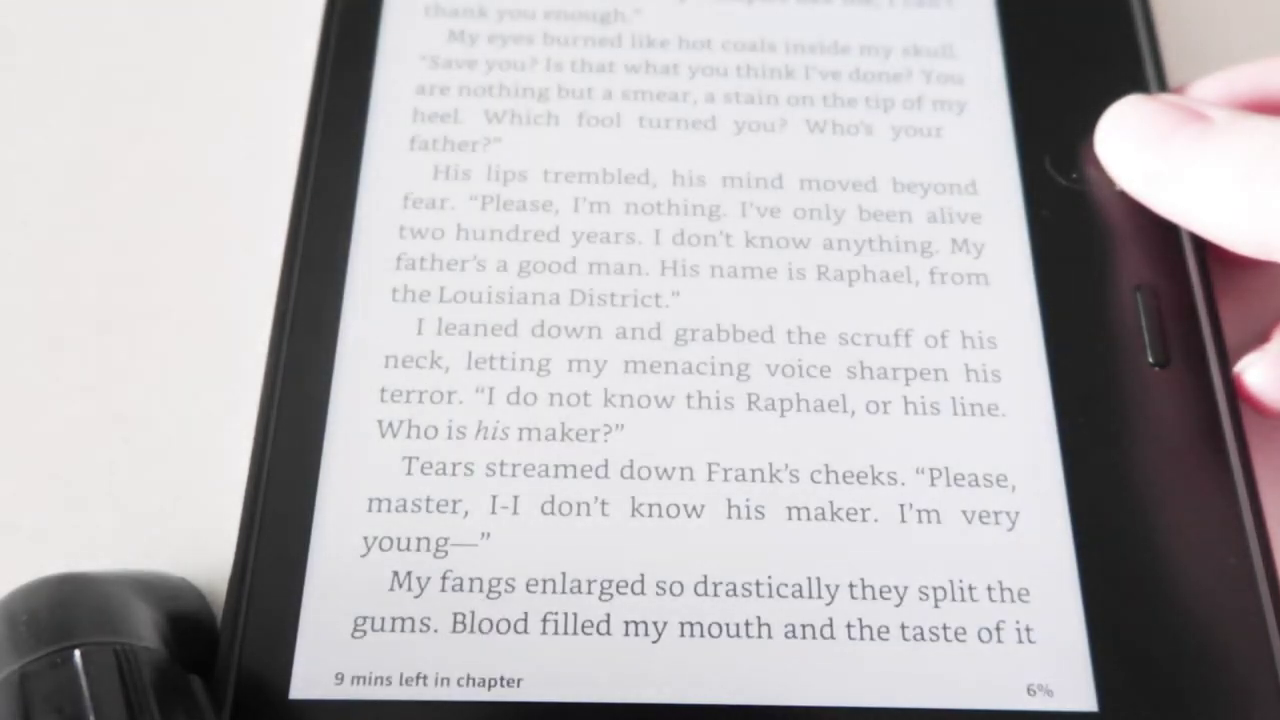
key("Page_Down")
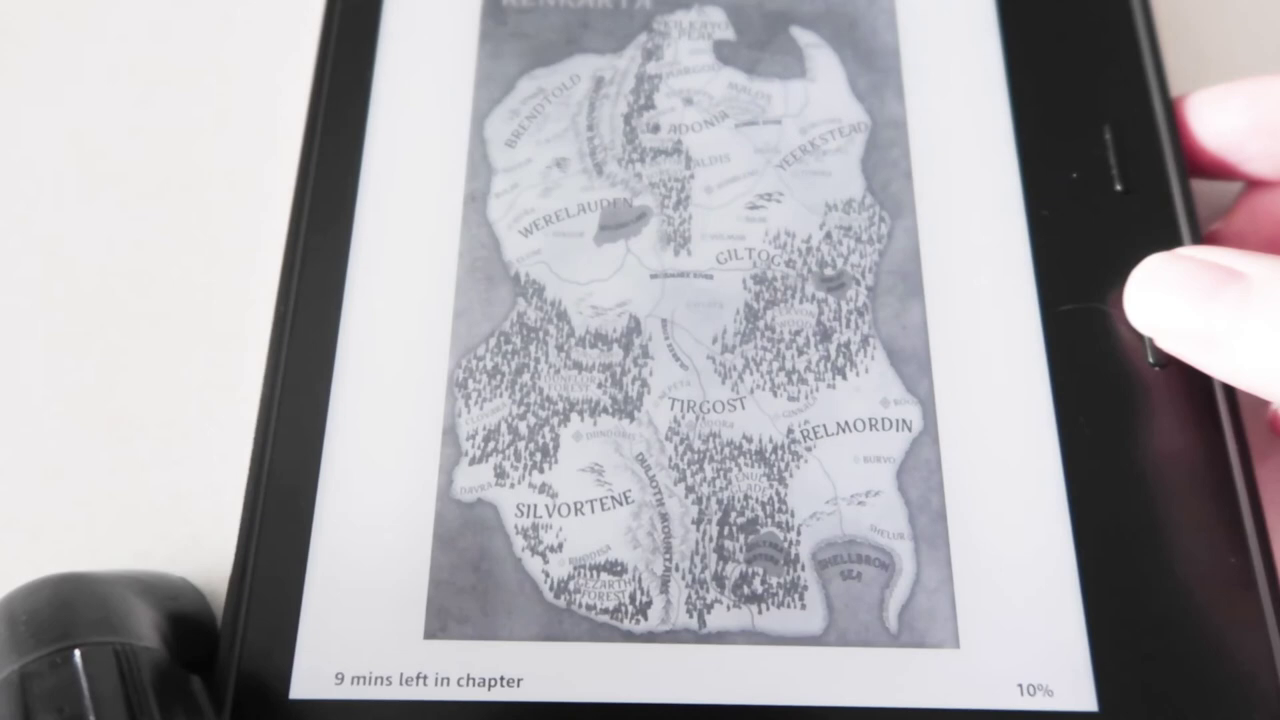
key("Page_Down")
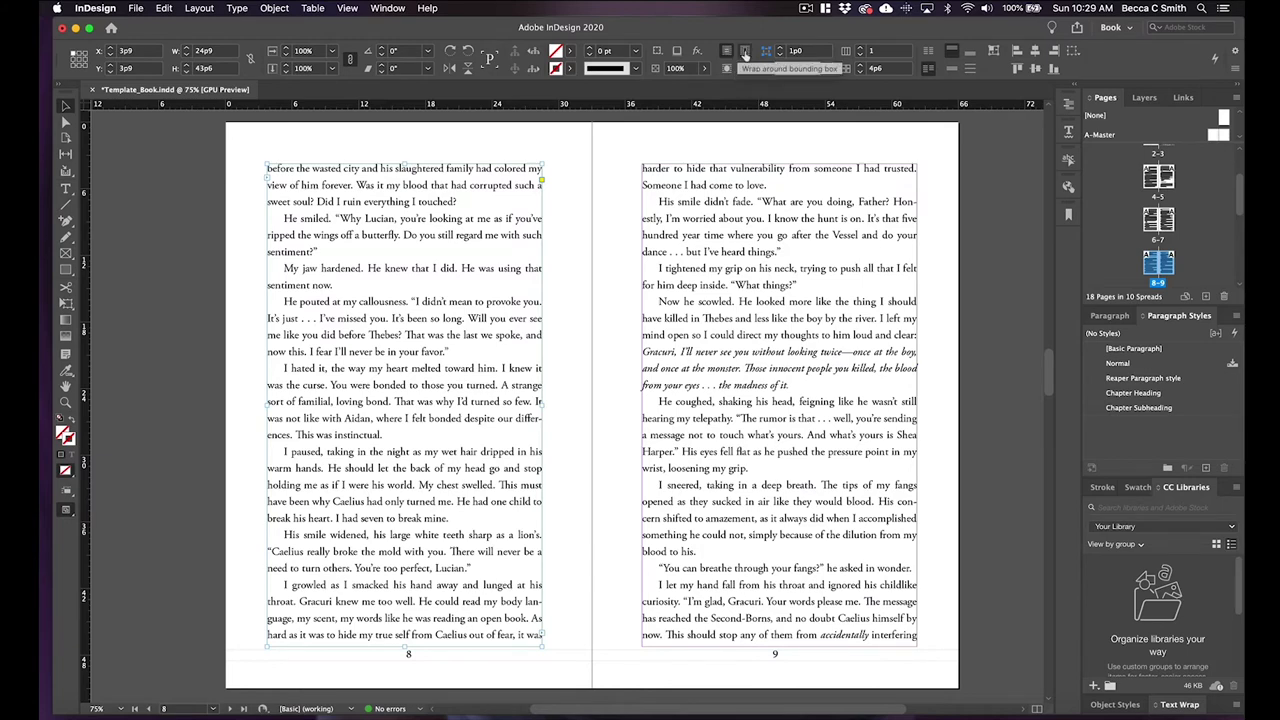
left_click(744, 55)
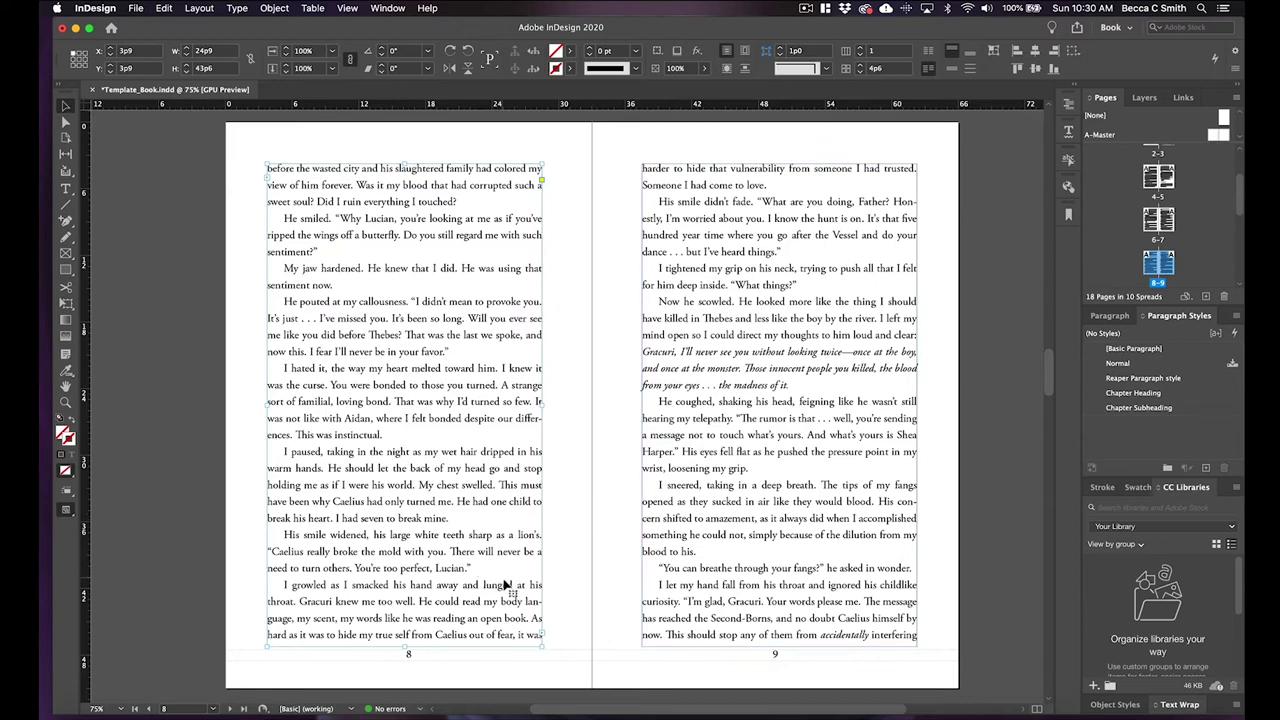
Step: Leave text editing on page 8 and load Map.jpg for placing
left_click(66, 189)
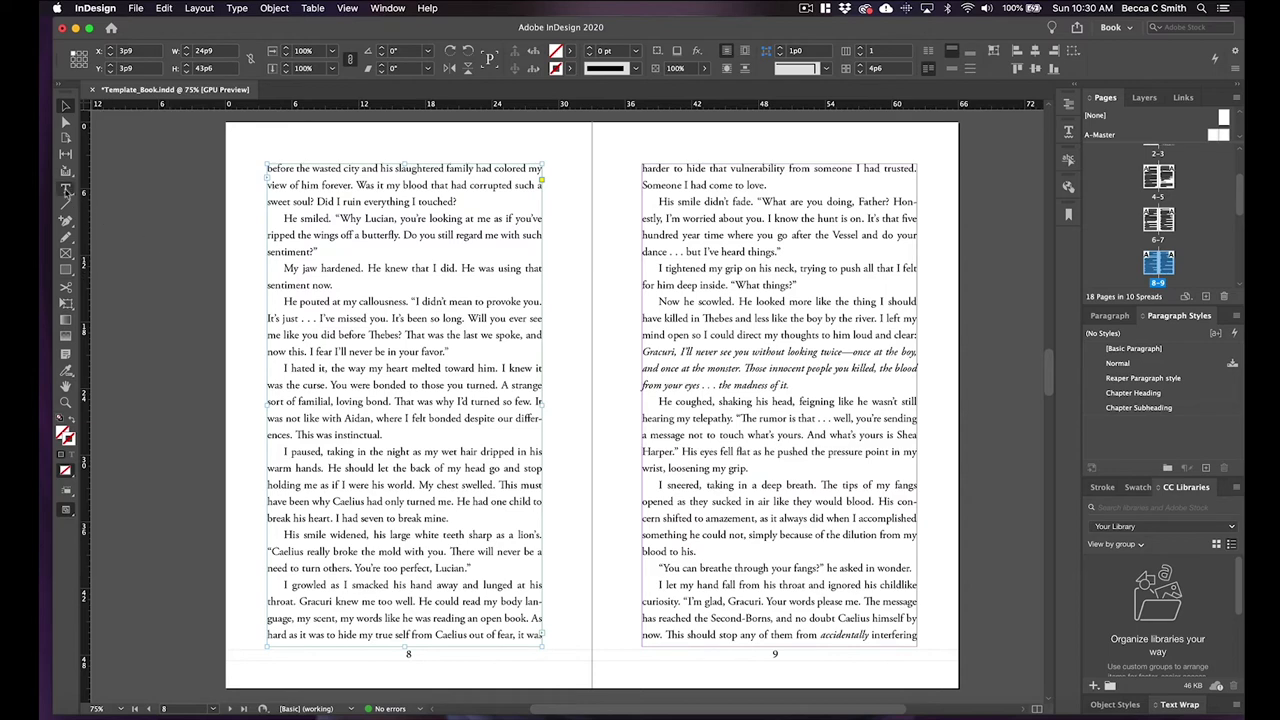
left_click(460, 352)
key("Escape")
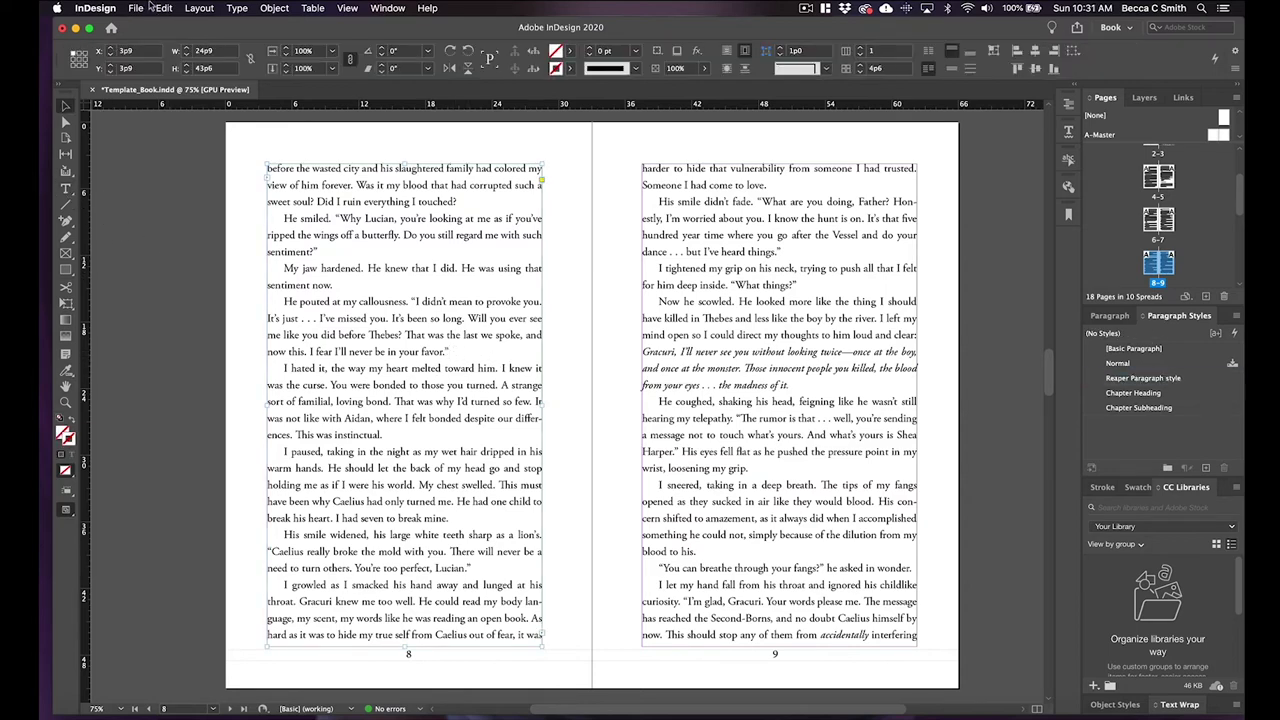
left_click(140, 8)
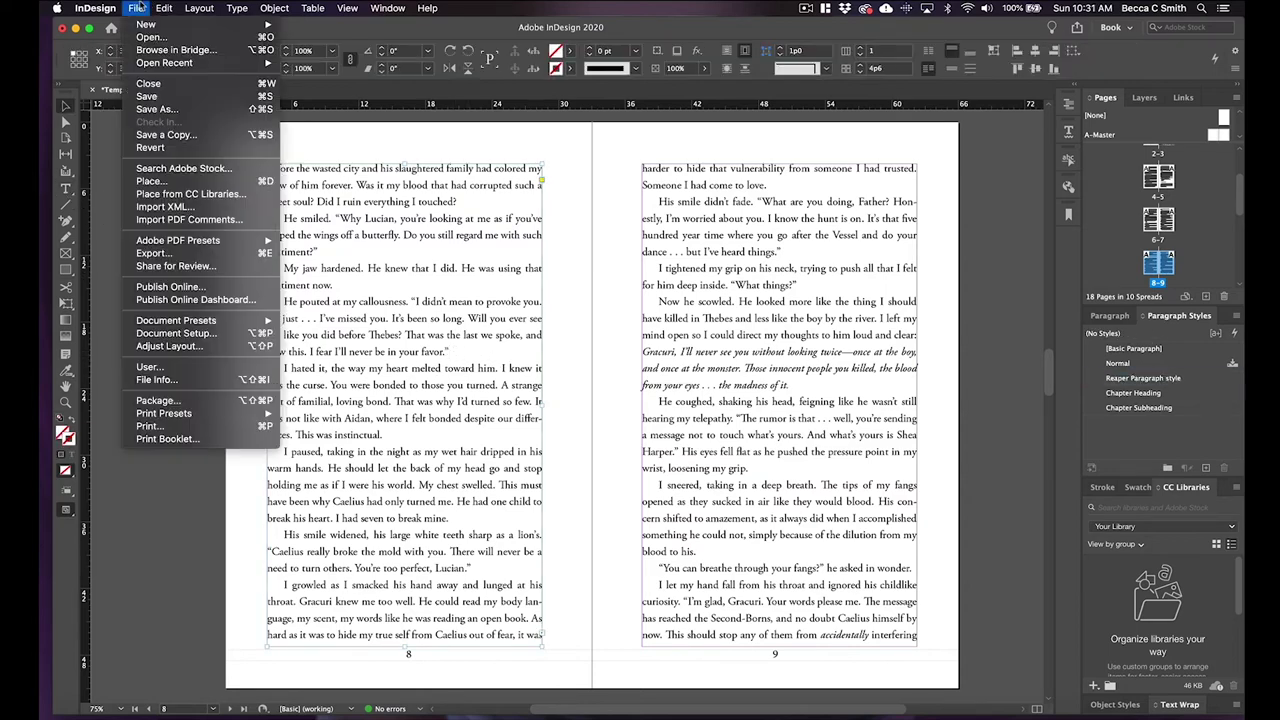
left_click(176, 181)
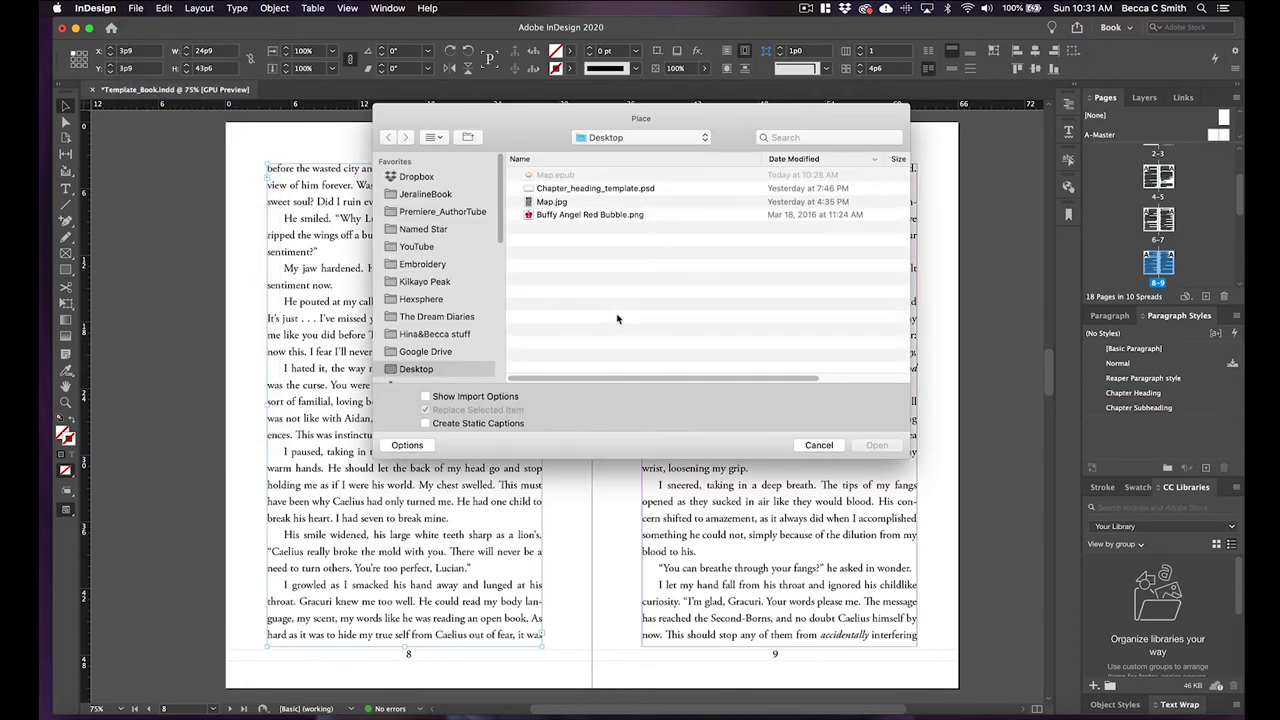
left_click(576, 203)
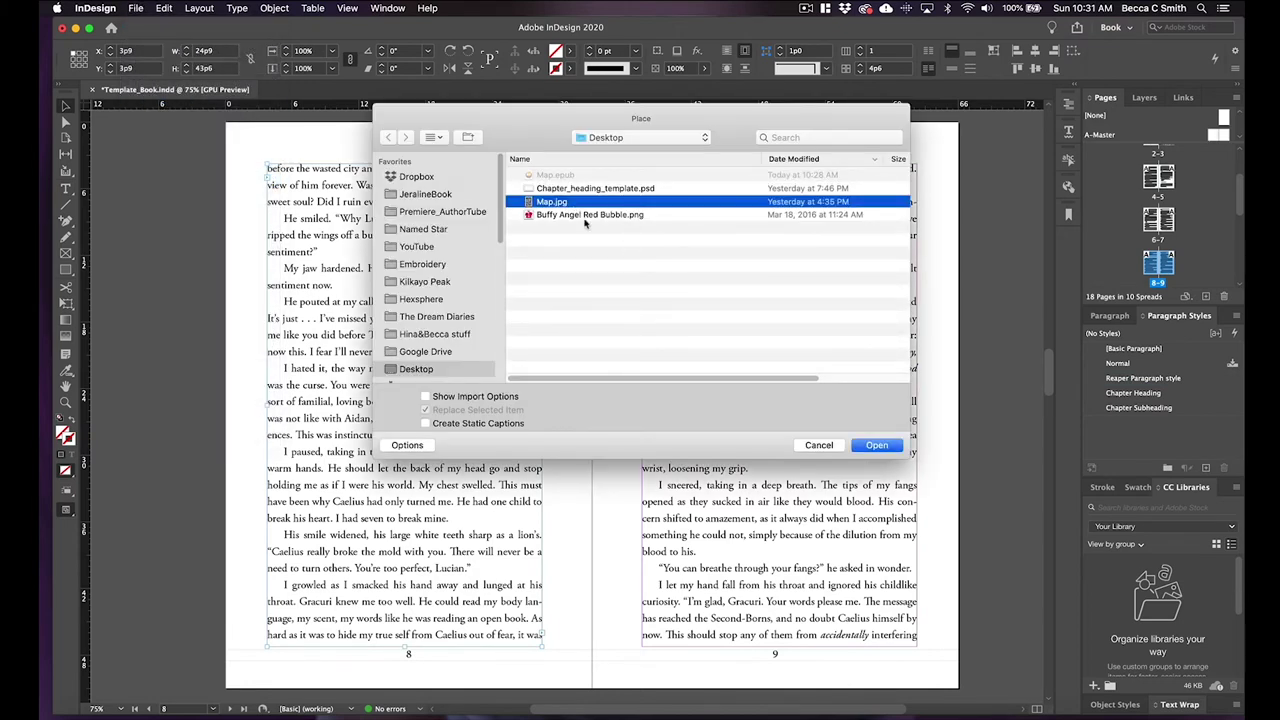
left_click(877, 446)
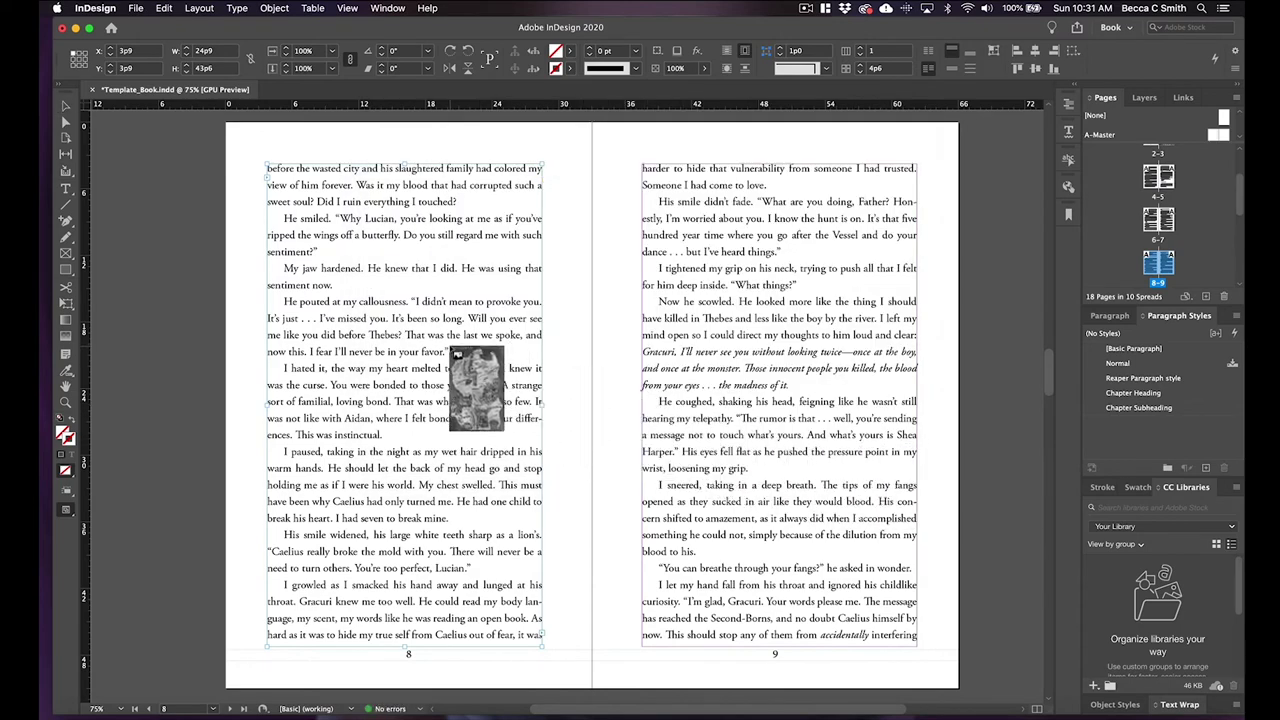
Step: Drop the map onto page 8 and scale it down to a small size
left_click(455, 352)
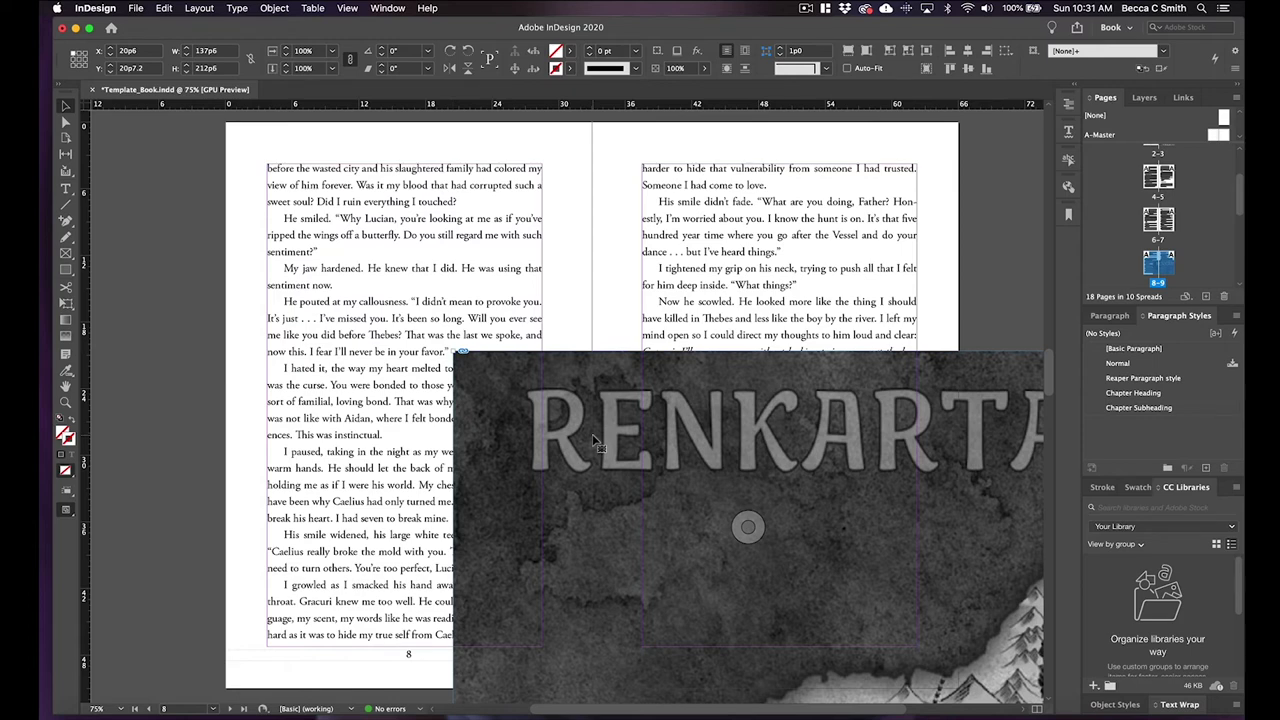
scroll(593, 440, "down", 5)
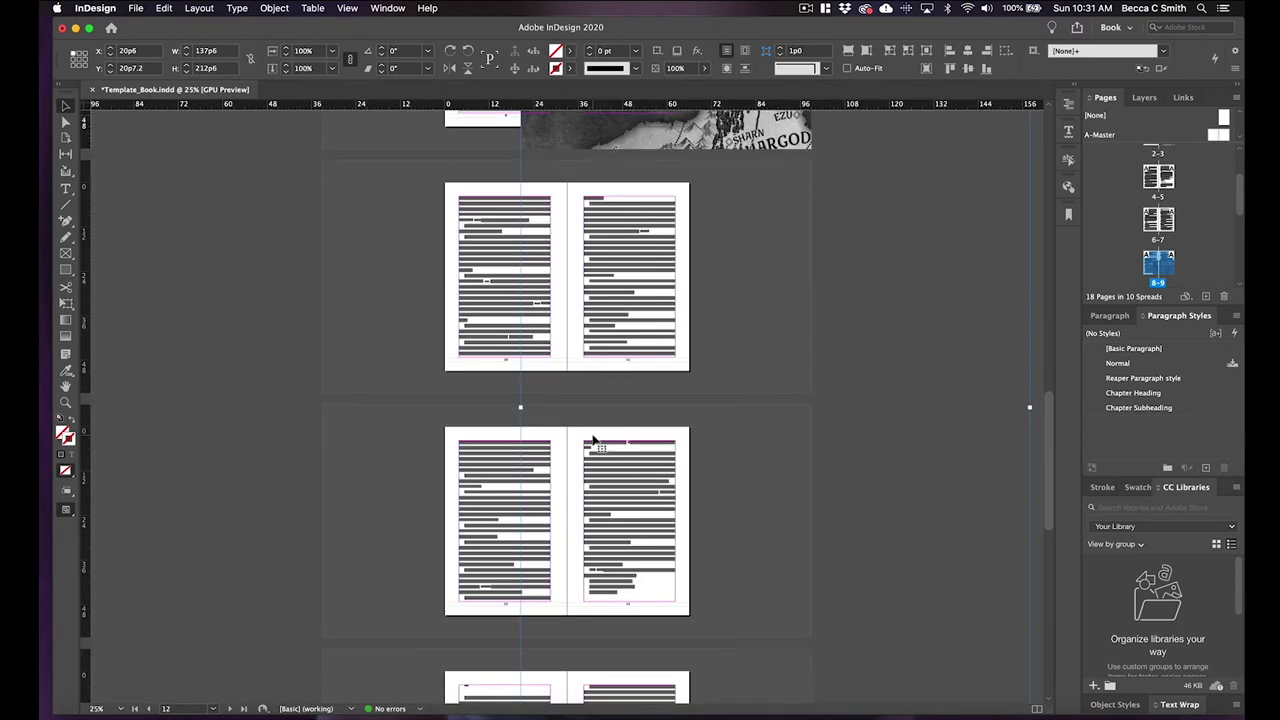
scroll(593, 440, "down", 2)
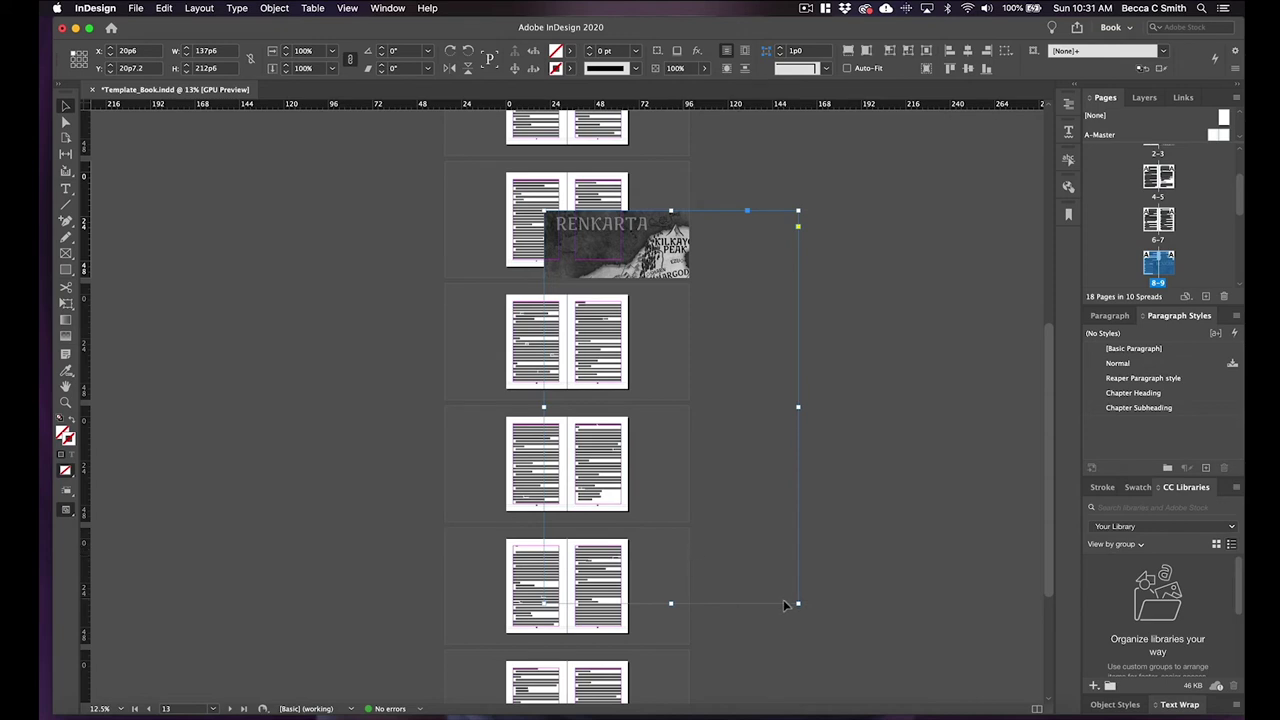
left_click_drag(797, 603, 553, 233)
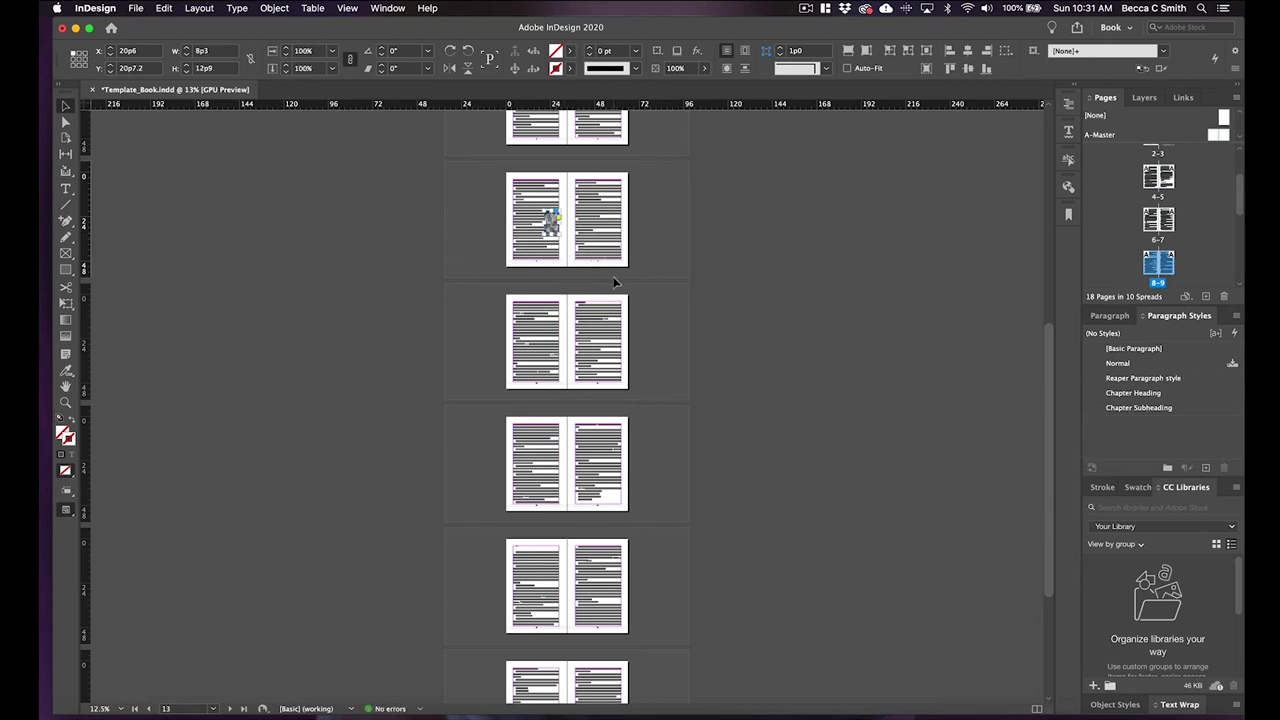
key("super+equal")
key("super+equal")
key("super+equal")
key("super+equal")
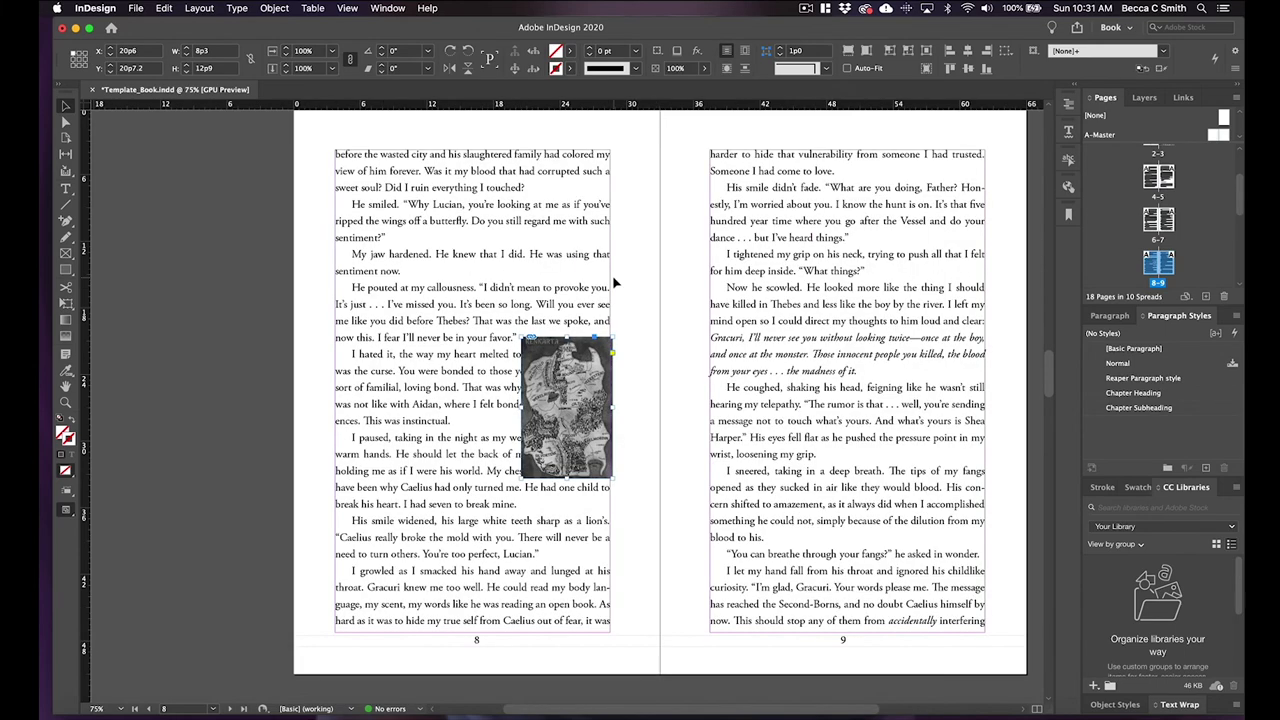
Step: Move the map into page 8's text column with Wrap around bounding box applied
left_click_drag(565, 408, 463, 426)
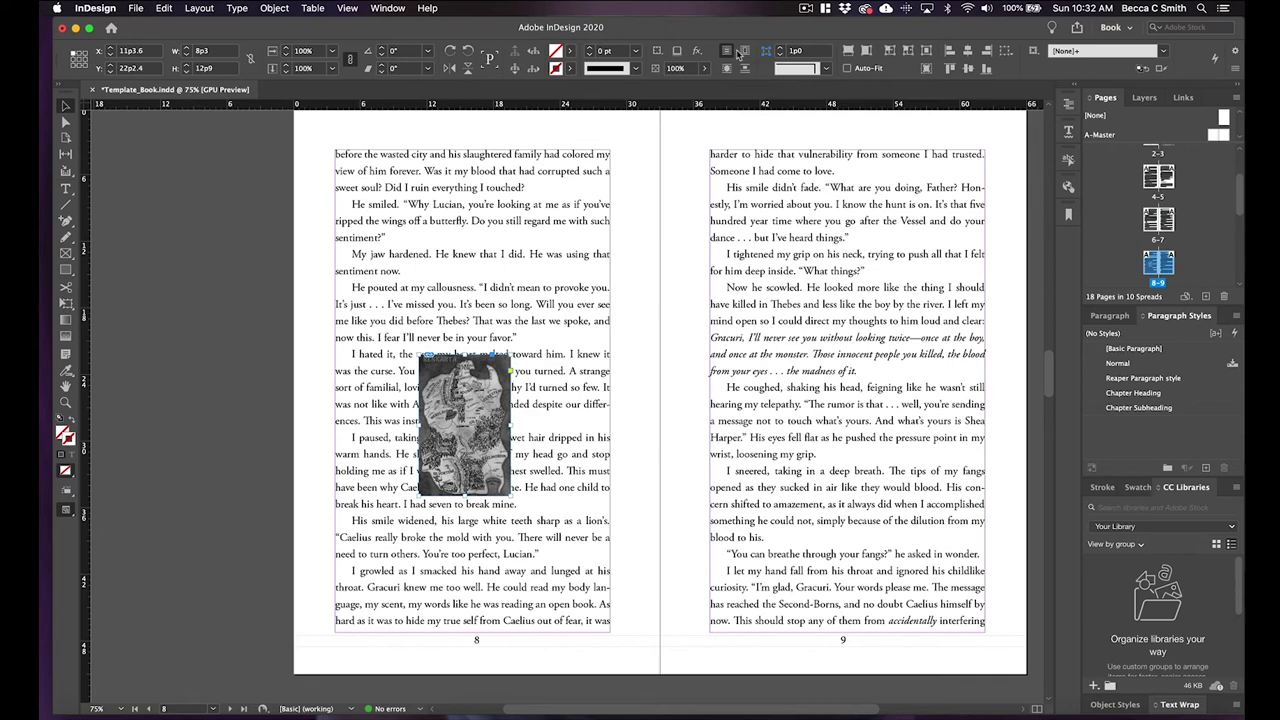
left_click(745, 53)
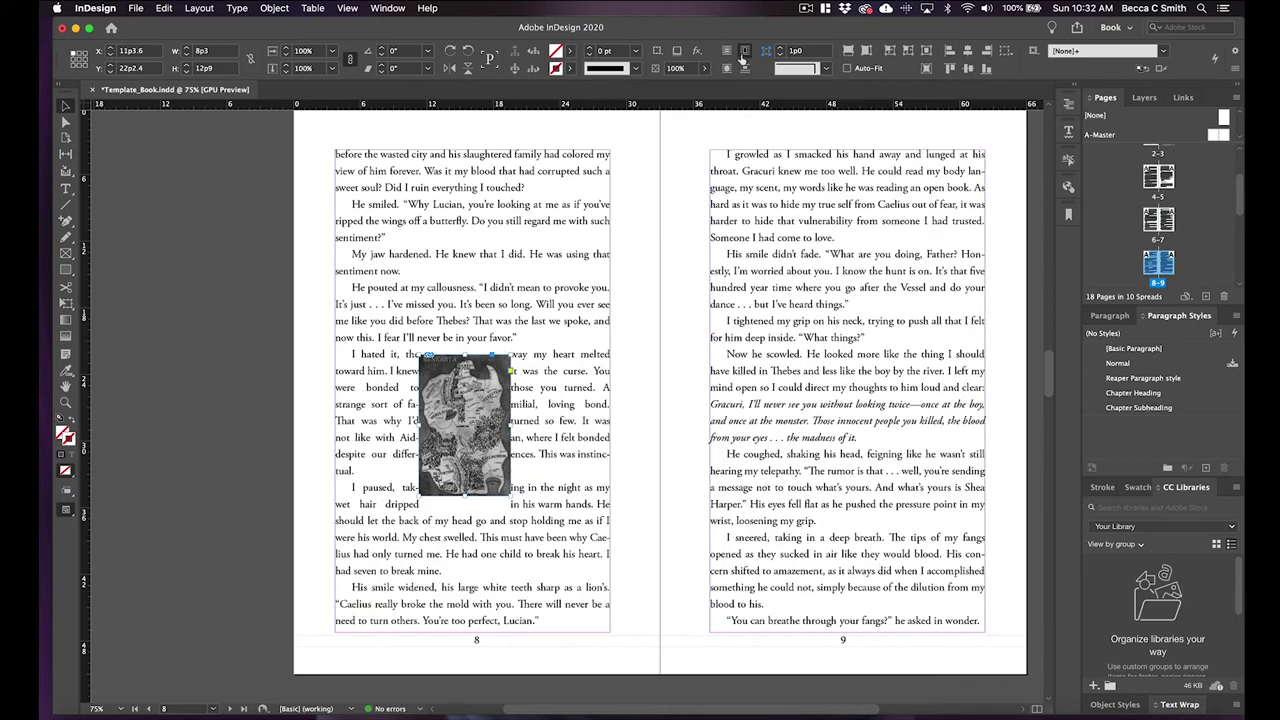
left_click(728, 68)
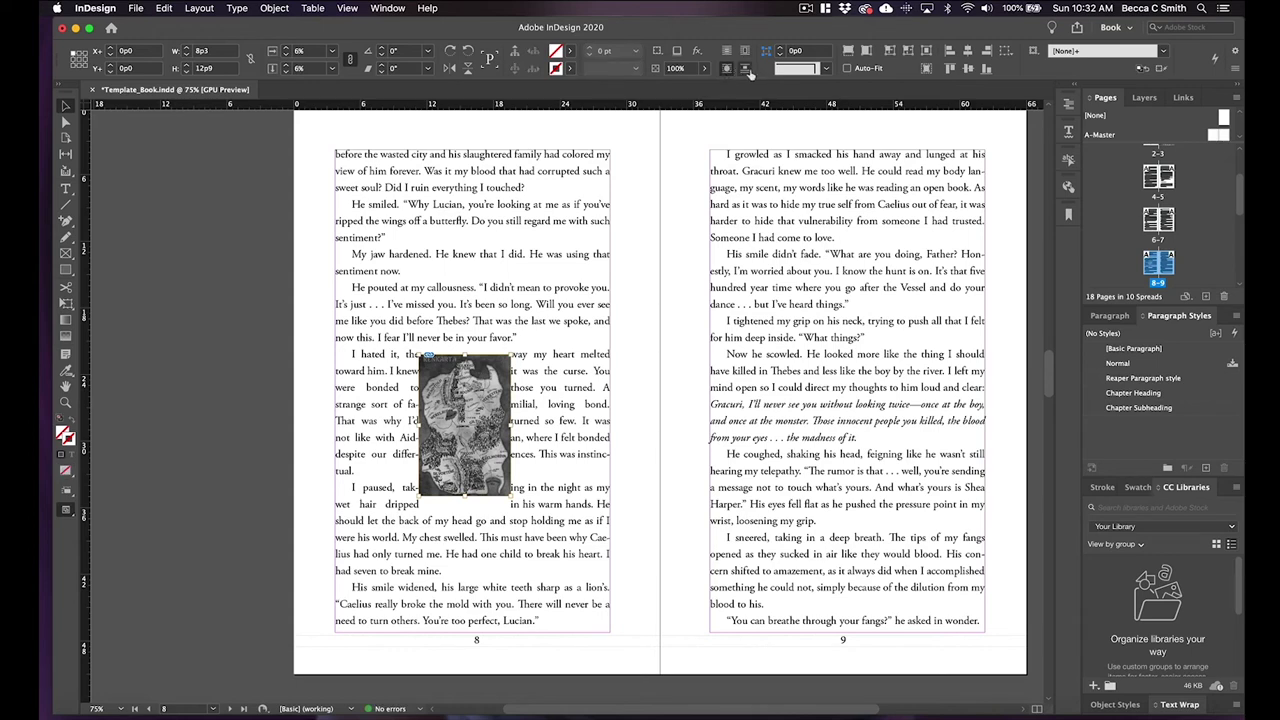
left_click(745, 69)
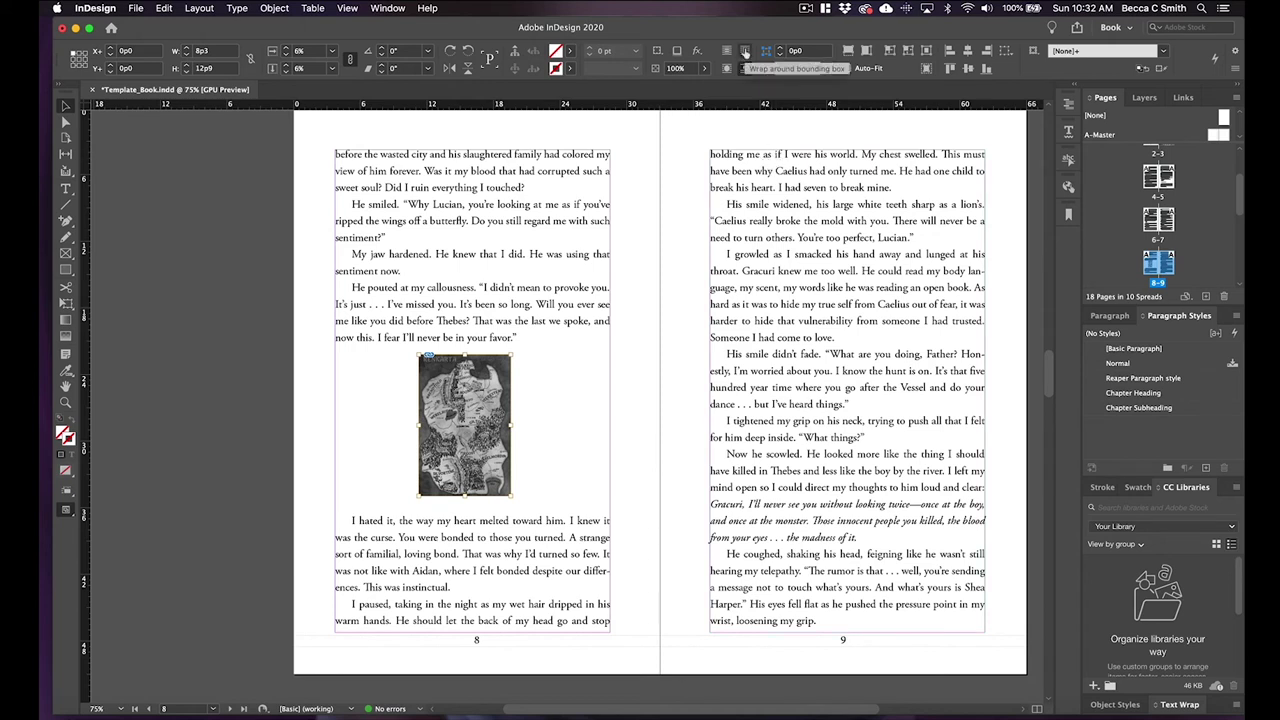
left_click(745, 51)
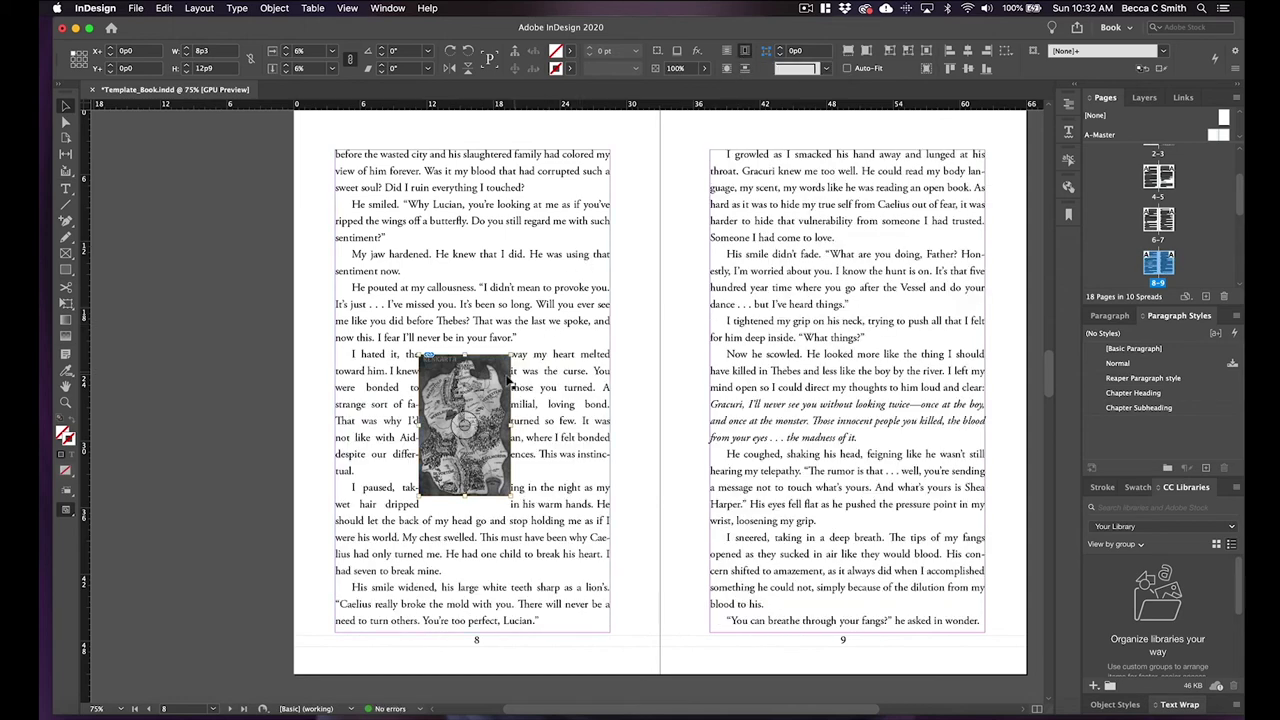
left_click_drag(512, 404, 473, 392)
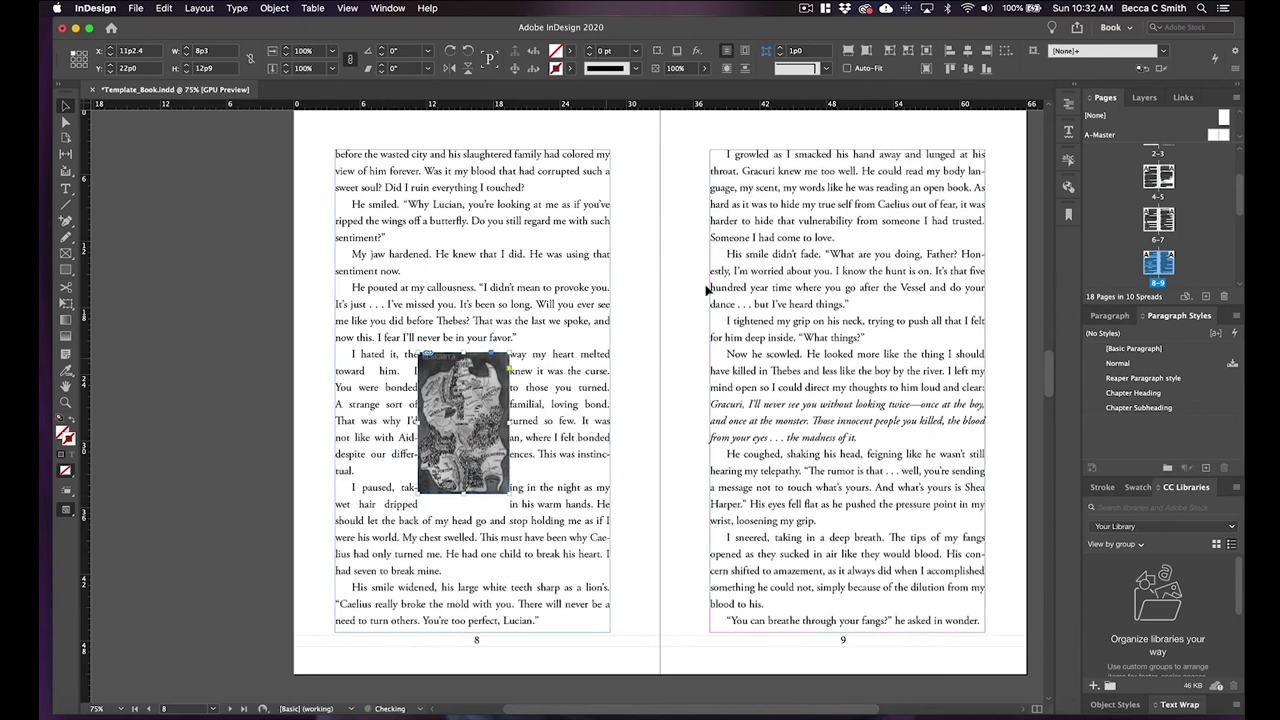
Step: Set the map's text wrap to Jump Object and anchor it after 'favor.'
left_click(745, 68)
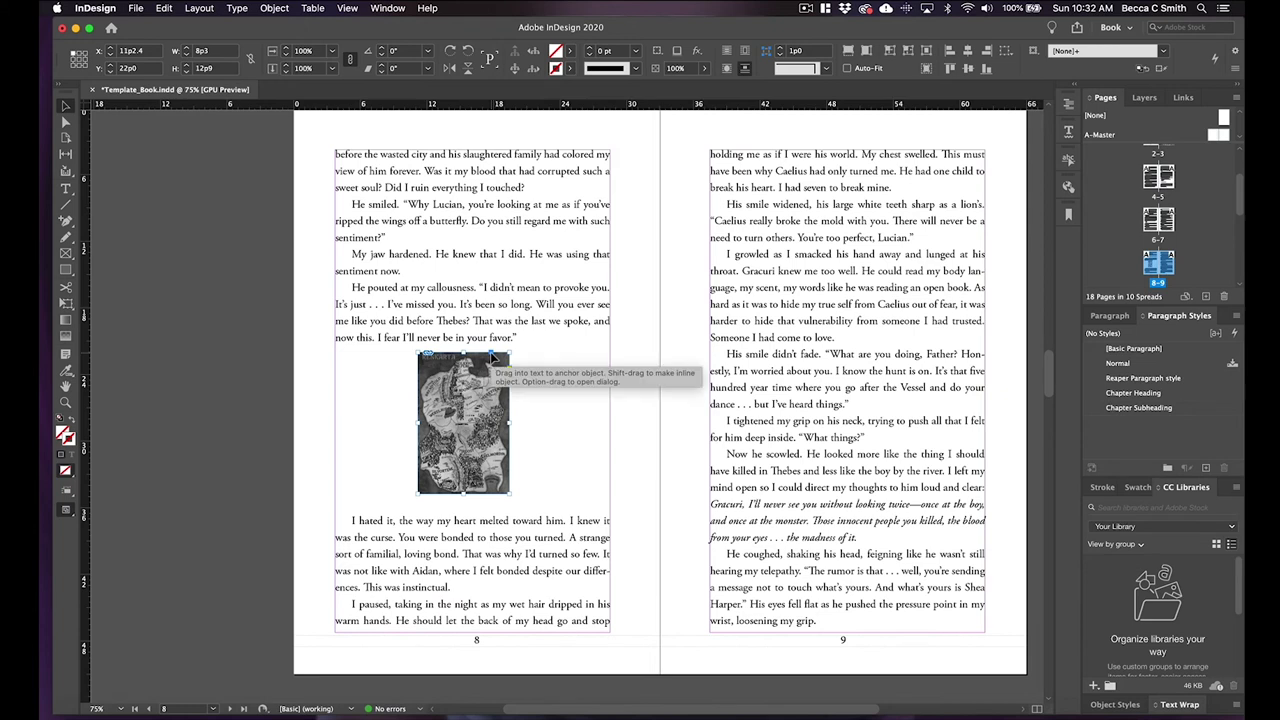
left_click_drag(492, 355, 520, 345)
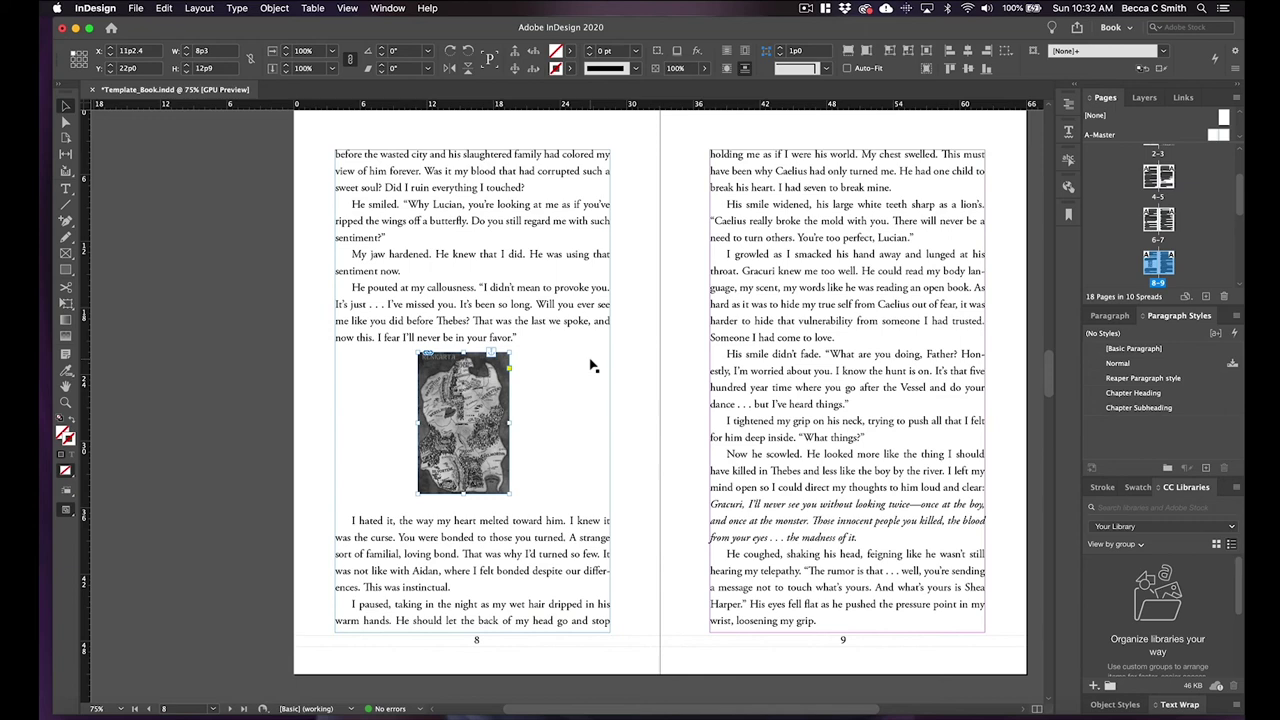
left_click(136, 8)
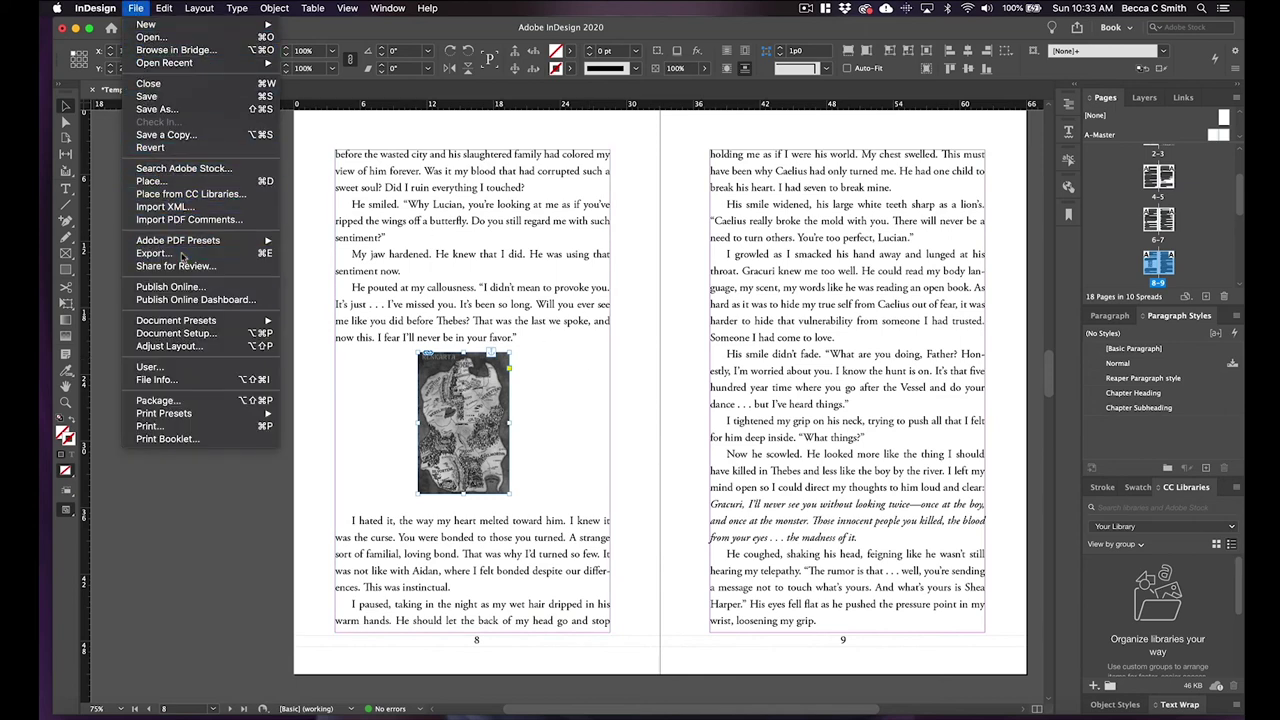
Step: Export the book as reflowable EPUB named 'mini anchor', confirming the Object options
left_click(181, 252)
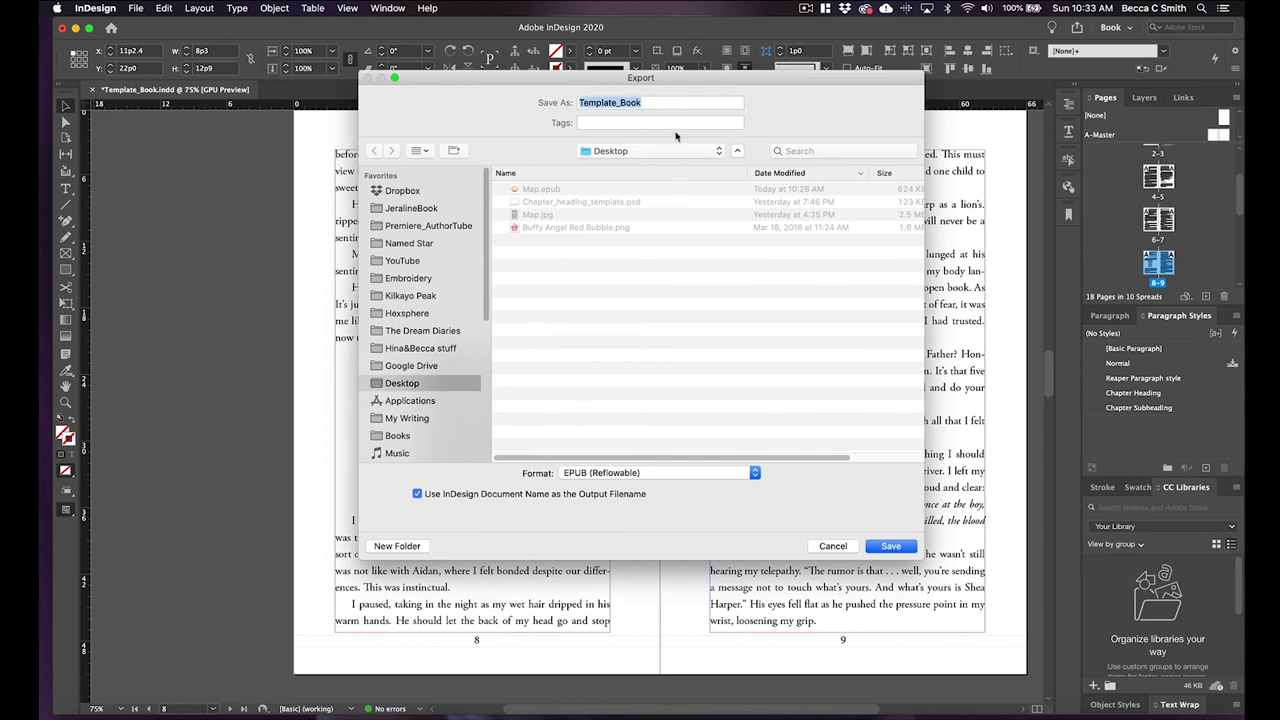
type("mini anchor")
left_click(899, 548)
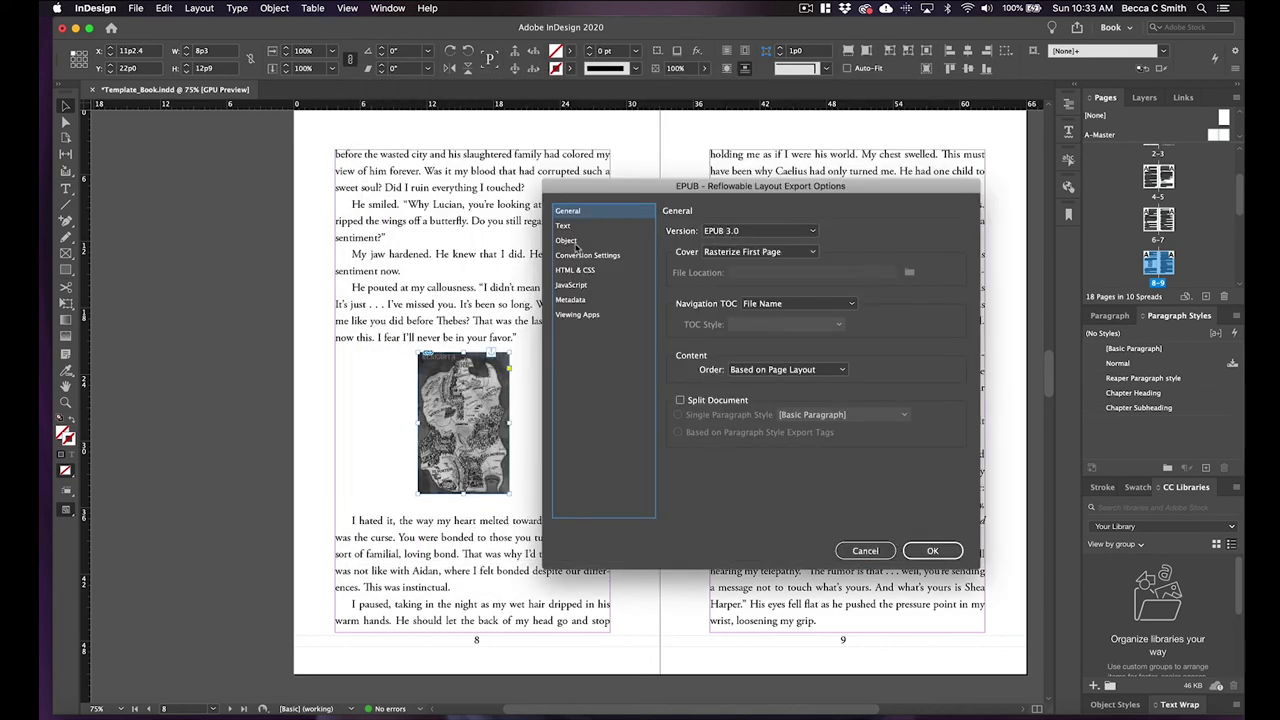
left_click(566, 241)
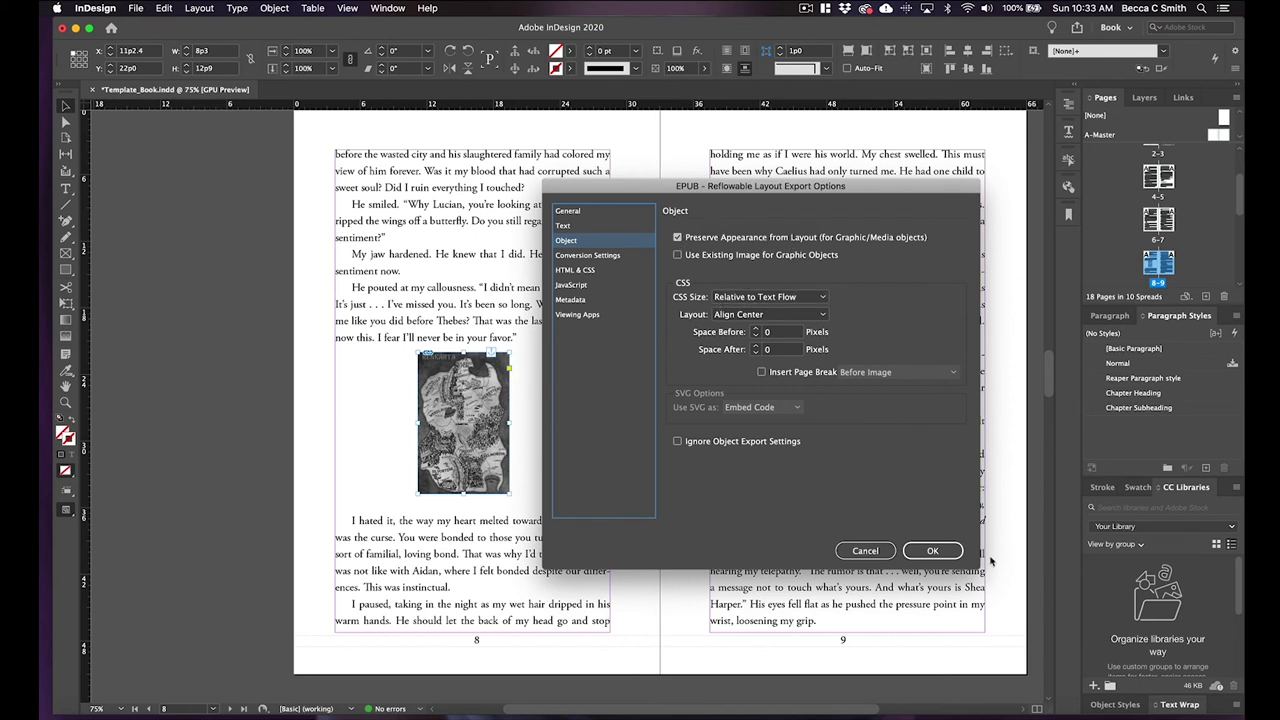
left_click(932, 551)
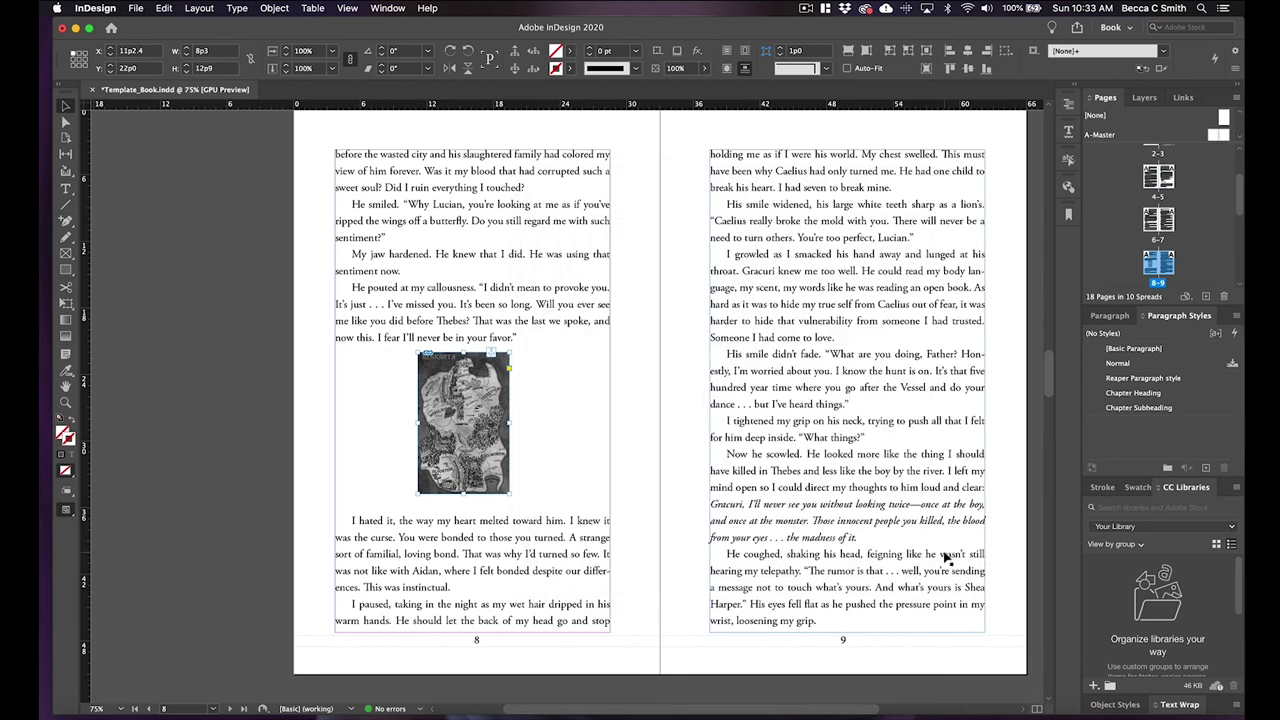